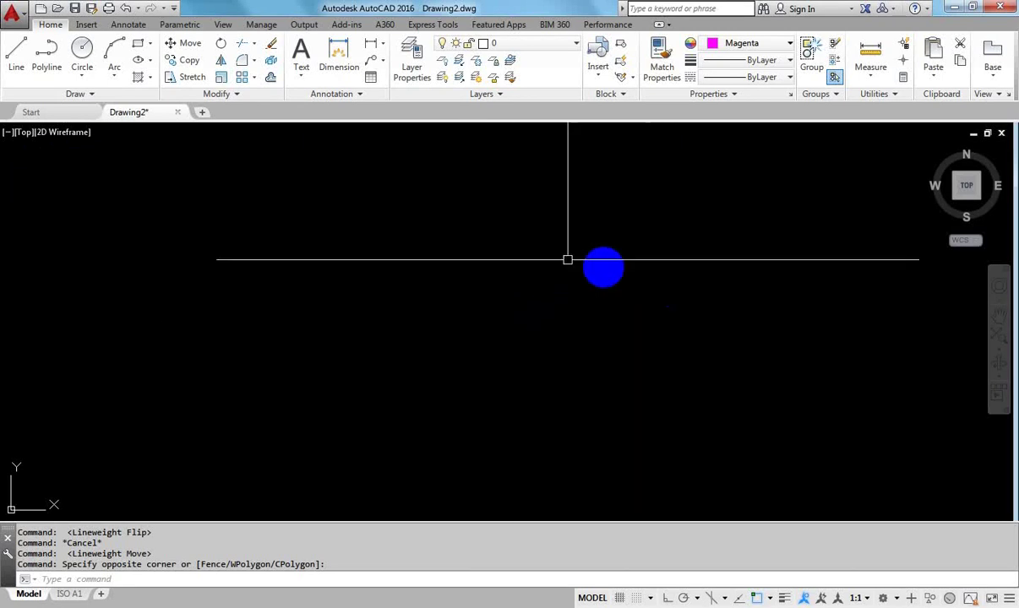
Step: Set the current lineweight to 0.30 mm, show lineweights, and start a polyline
{"action": "middle_click_drag", "start_coordinate": [566, 257], "coordinate": [545, 280]}
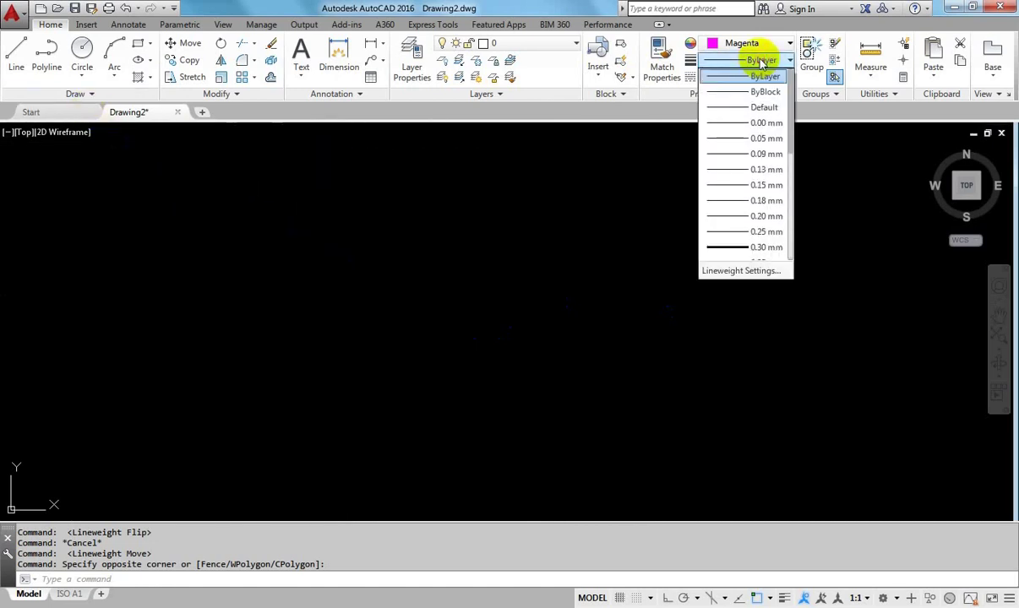
{"action": "left_click", "coordinate": [763, 248]}
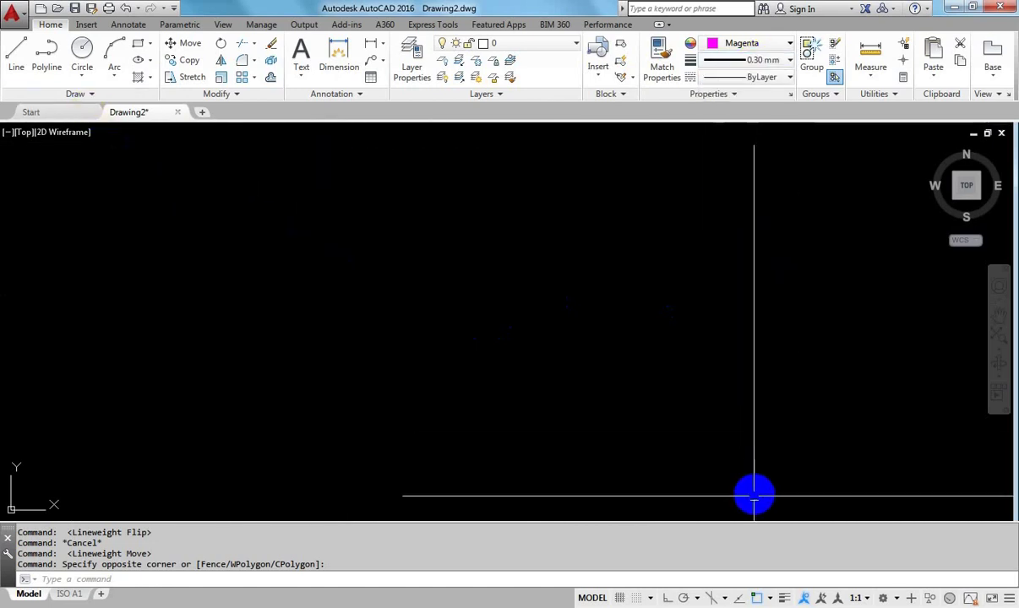
{"action": "left_click", "coordinate": [783, 600]}
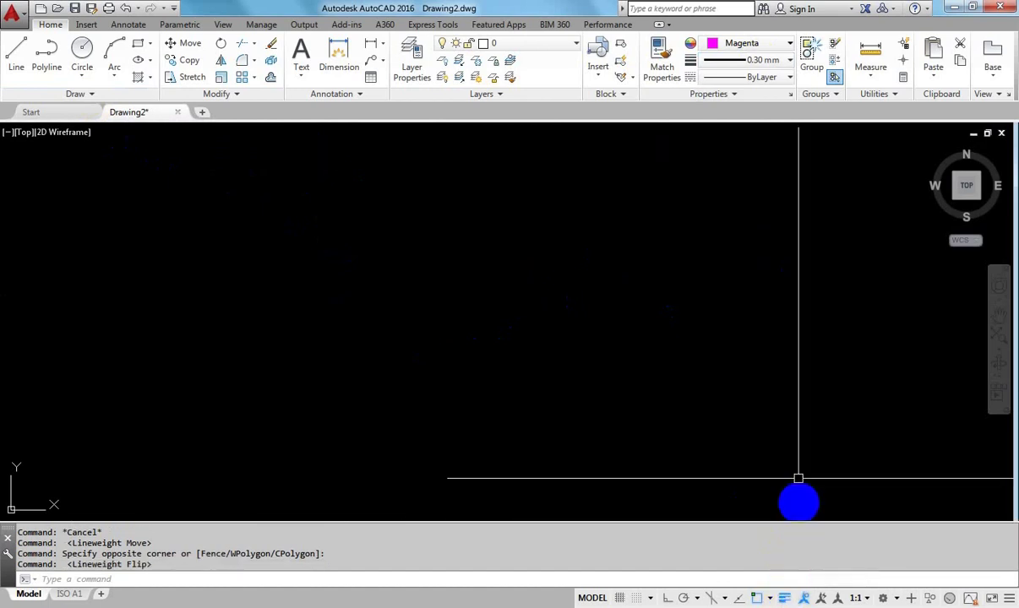
{"action": "left_click", "coordinate": [53, 68]}
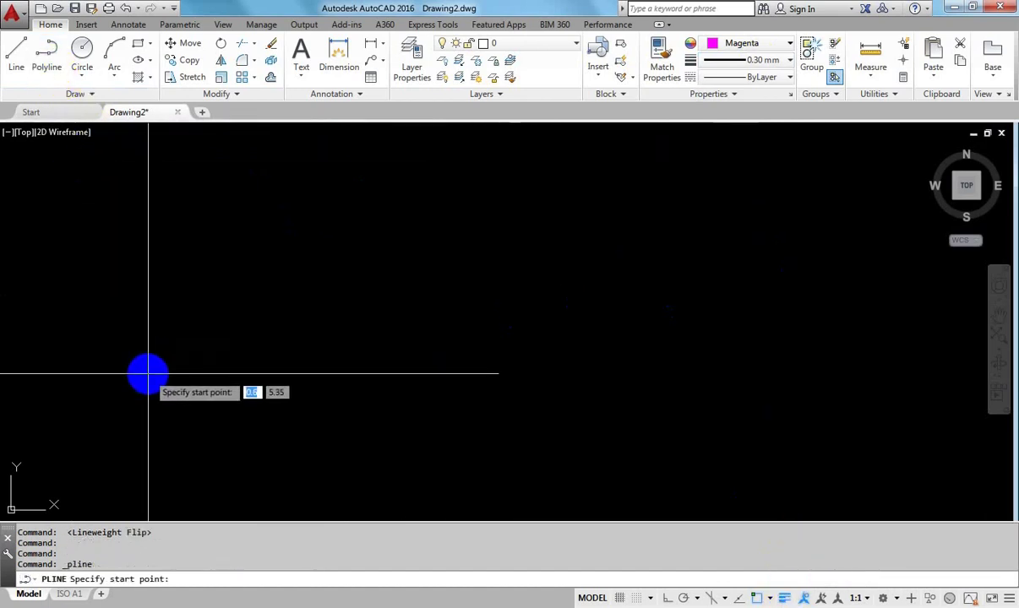
Step: Draw the polyline's straight bottom leg and an arc turning up at the right end
{"action": "left_click", "coordinate": [148, 374]}
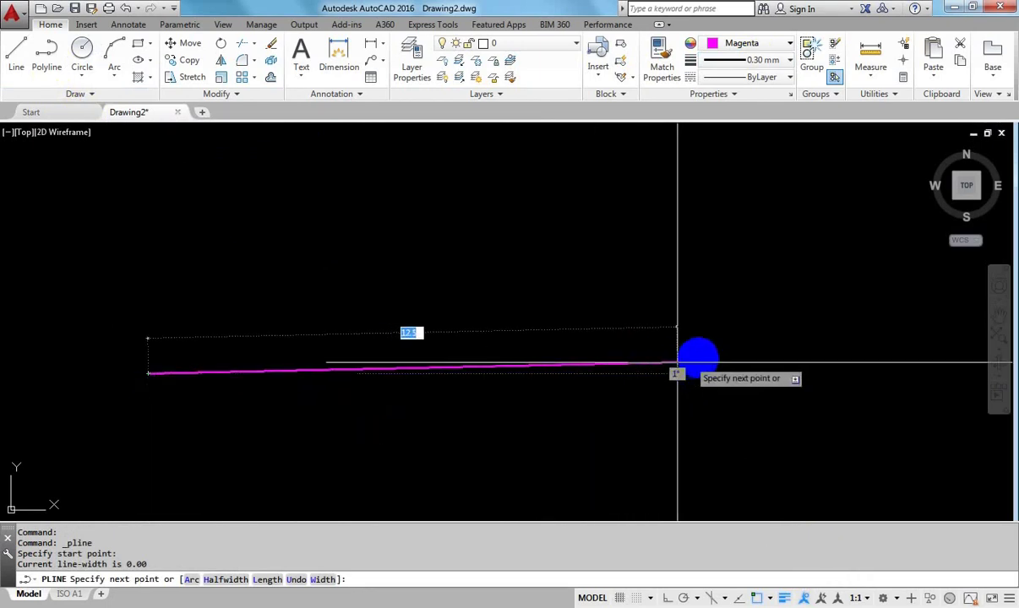
{"action": "left_click", "coordinate": [718, 355]}
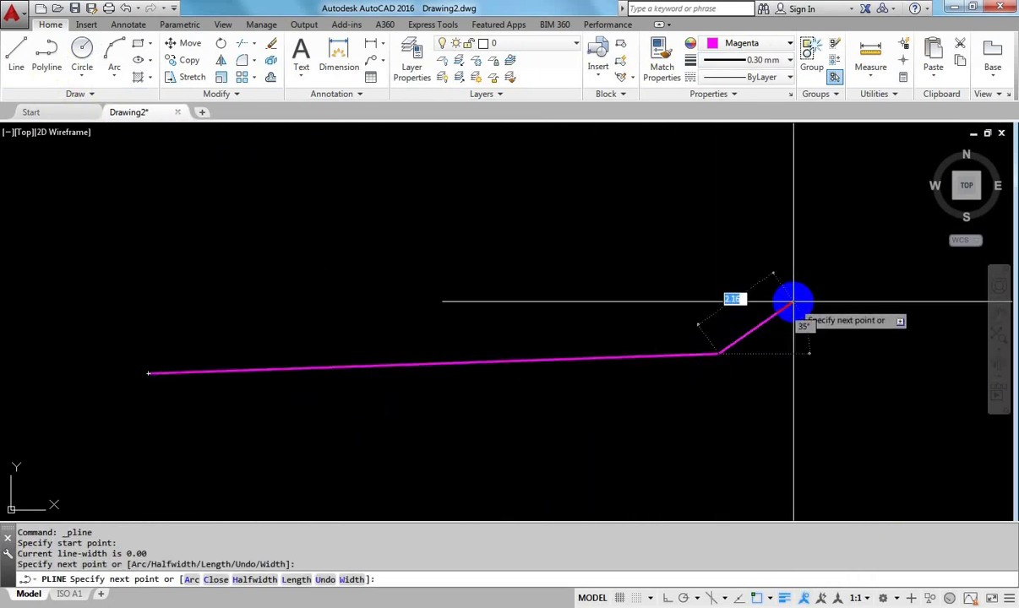
{"action": "type", "text": "a"}
{"action": "key", "text": "Return"}
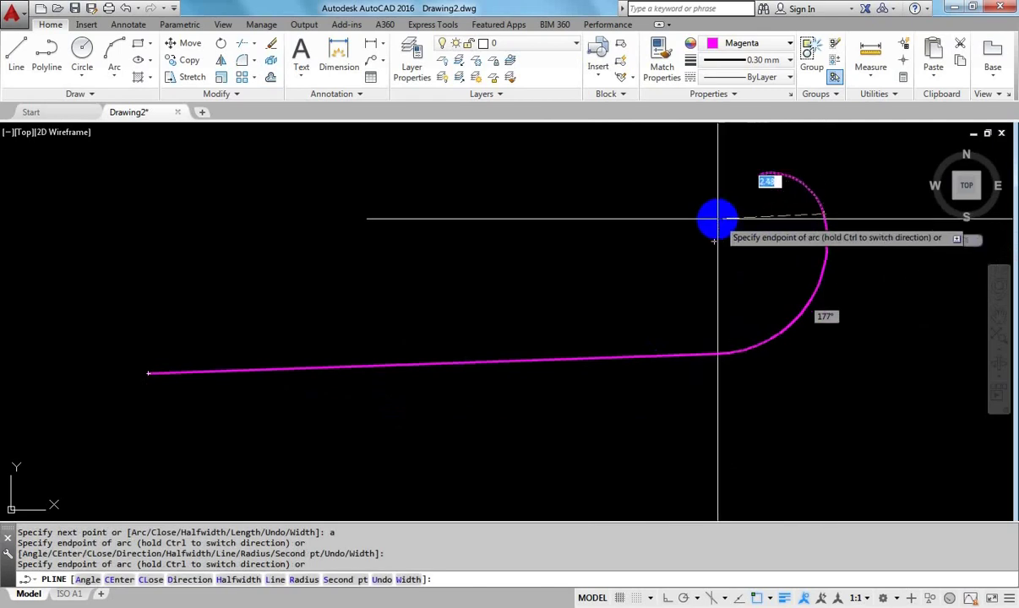
{"action": "left_click", "coordinate": [824, 214]}
Step: Switch back to lines, add the horizontal top leg back to the left, and finish the polyline
{"action": "type", "text": "l"}
{"action": "key", "text": "Return"}
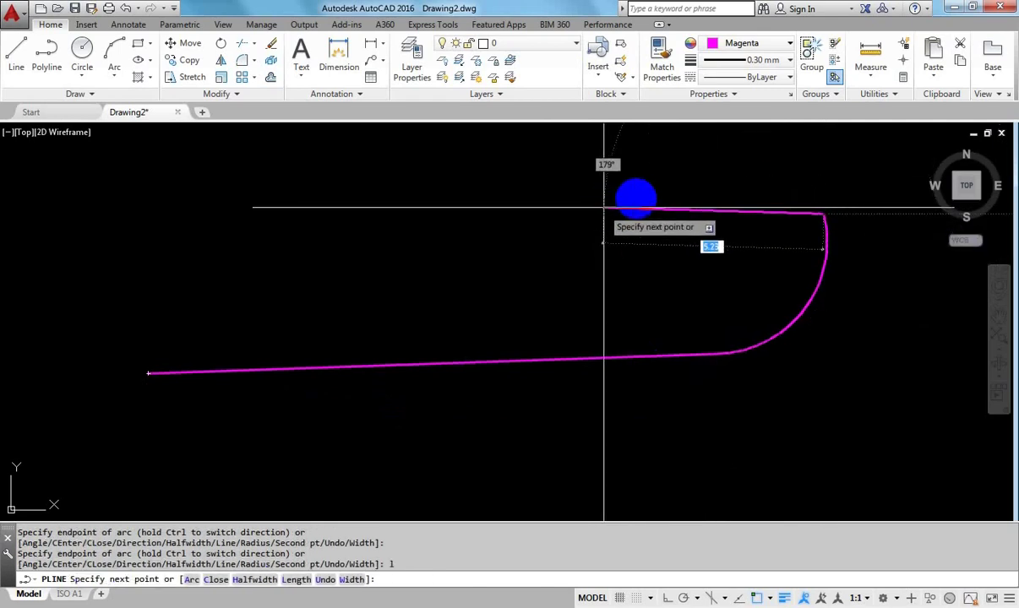
{"action": "left_click", "coordinate": [691, 182]}
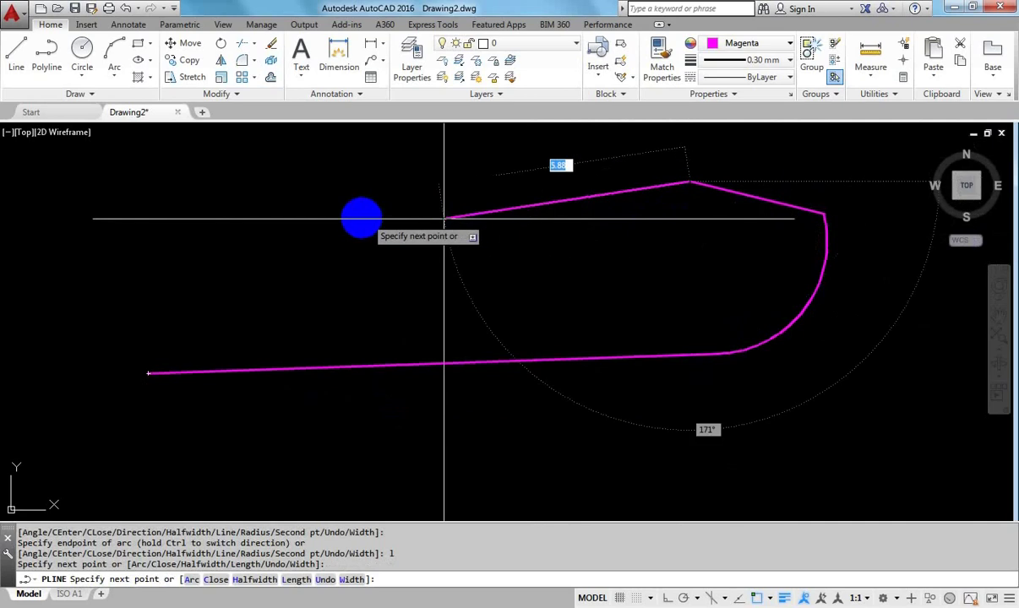
{"action": "key", "text": "F8"}
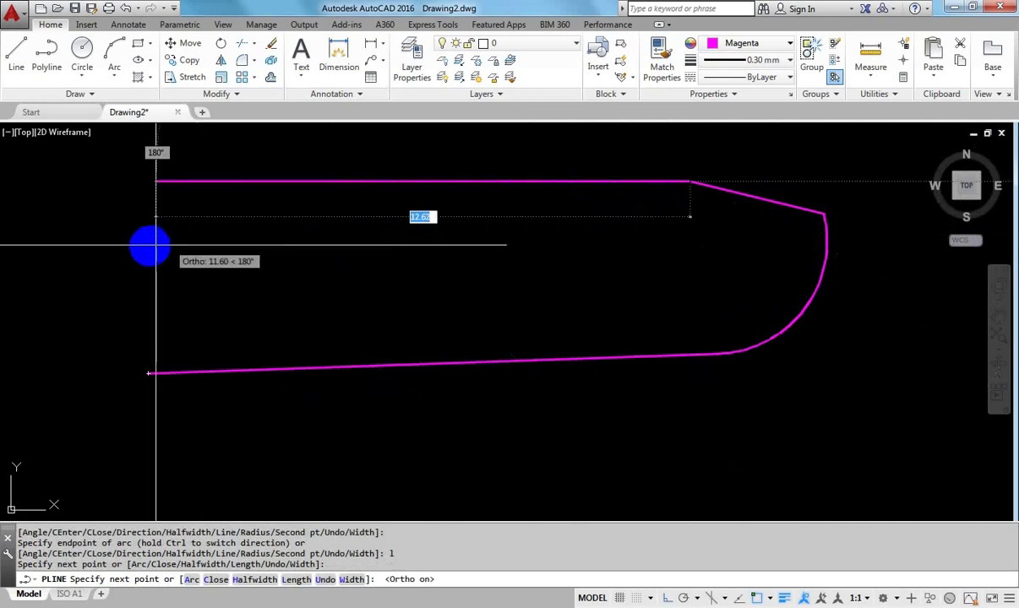
{"action": "left_click", "coordinate": [141, 248]}
{"action": "key", "text": "Return"}
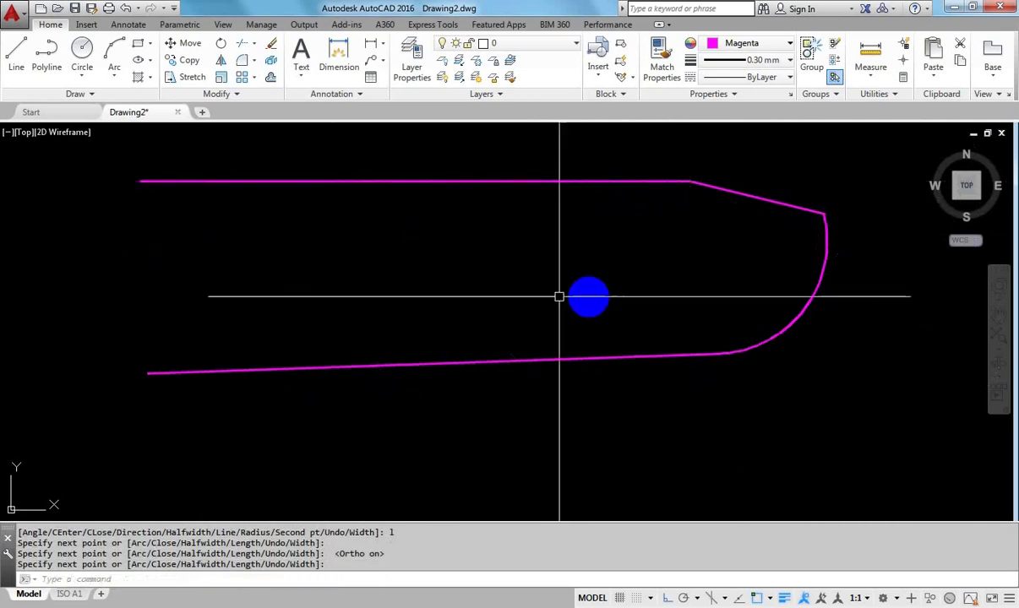
{"action": "left_click", "coordinate": [756, 199]}
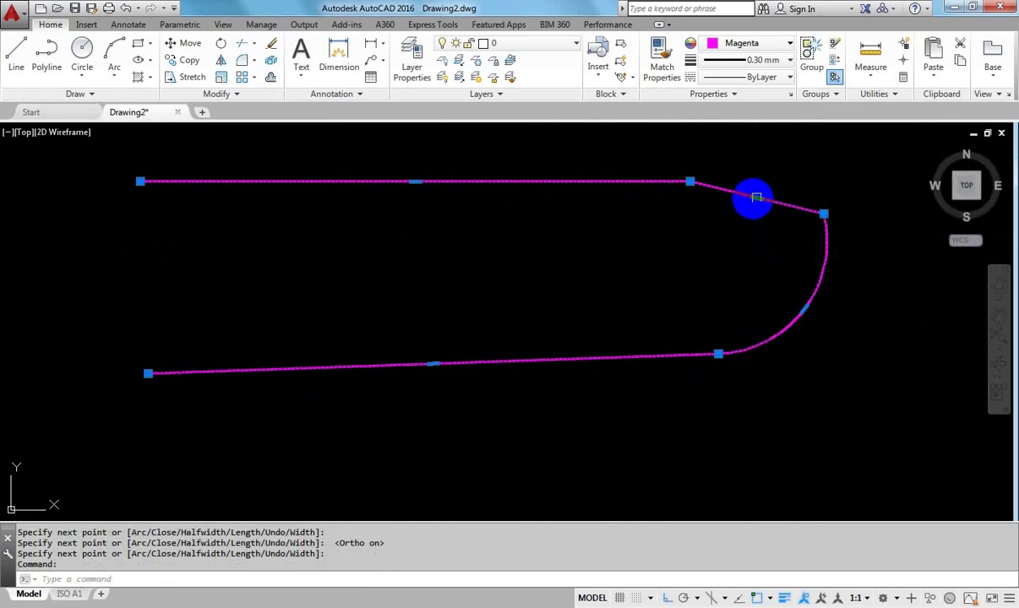
Step: Use grip Convert to Arc and Remove Vertex to make the right end one smooth arc
{"action": "mouse_move", "coordinate": [756, 198]}
{"action": "left_click", "coordinate": [796, 261]}
{"action": "scroll", "coordinate": [799, 184], "scroll_direction": "up", "scroll_amount": 2}
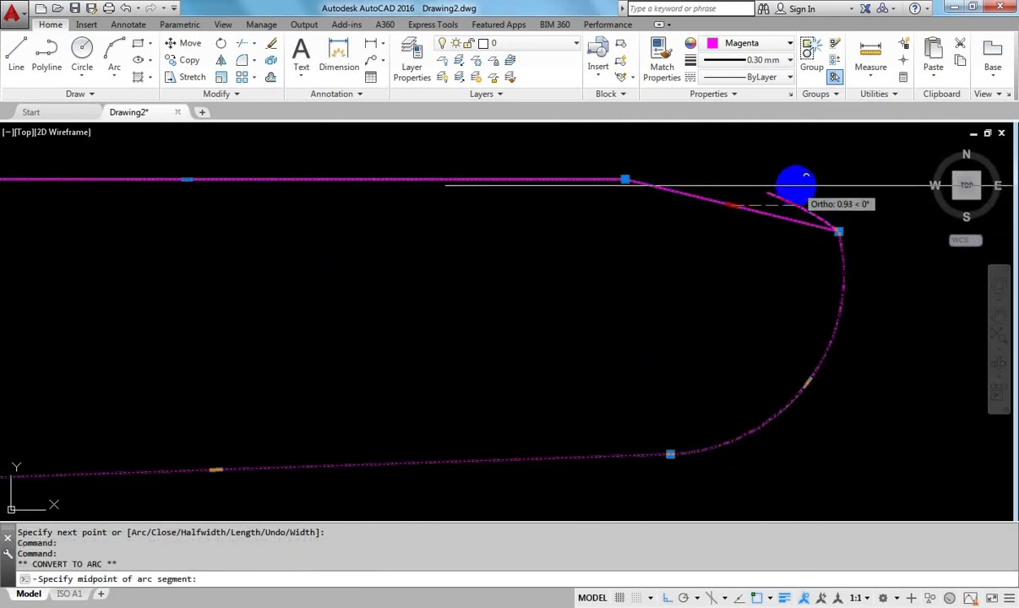
{"action": "left_click", "coordinate": [803, 173]}
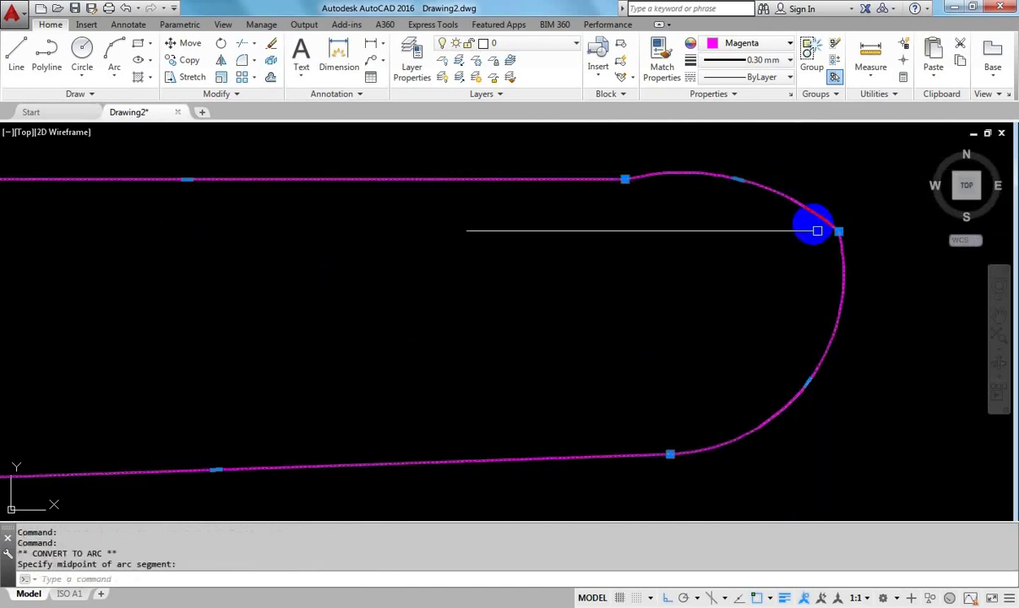
{"action": "mouse_move", "coordinate": [839, 231]}
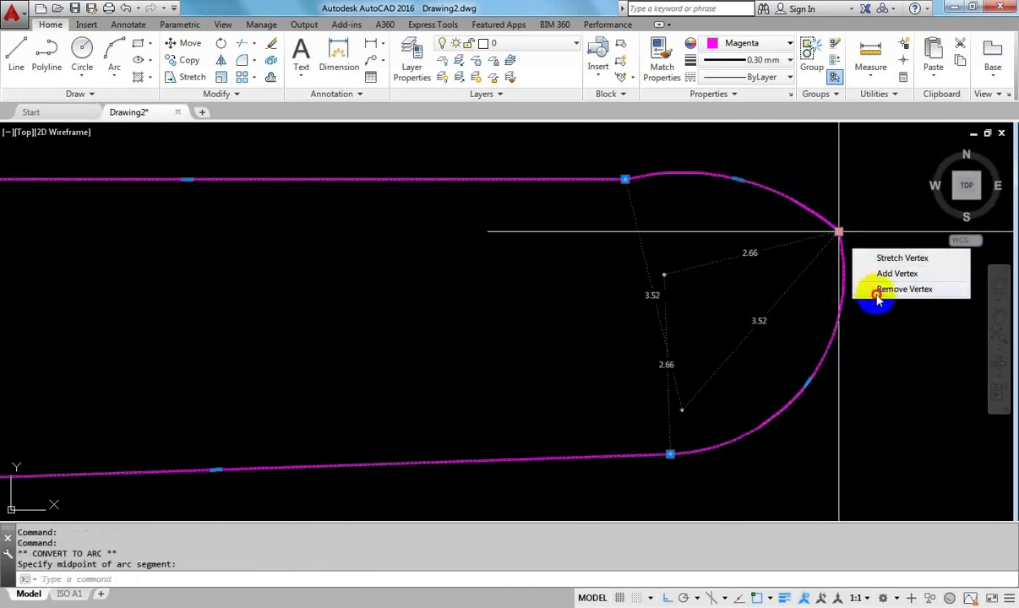
{"action": "left_click", "coordinate": [878, 295]}
{"action": "mouse_move", "coordinate": [647, 318]}
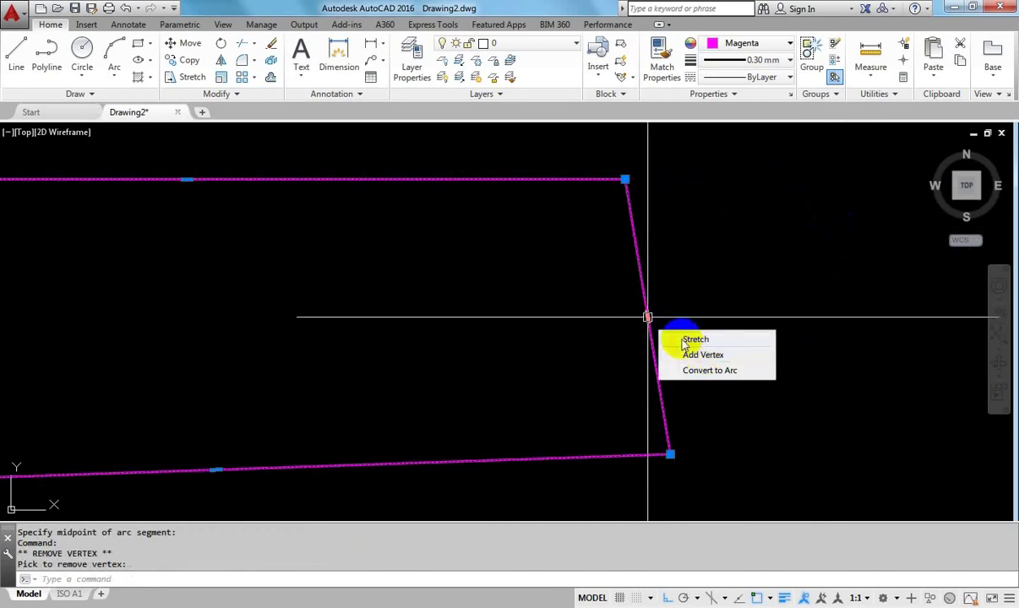
{"action": "left_click", "coordinate": [710, 371]}
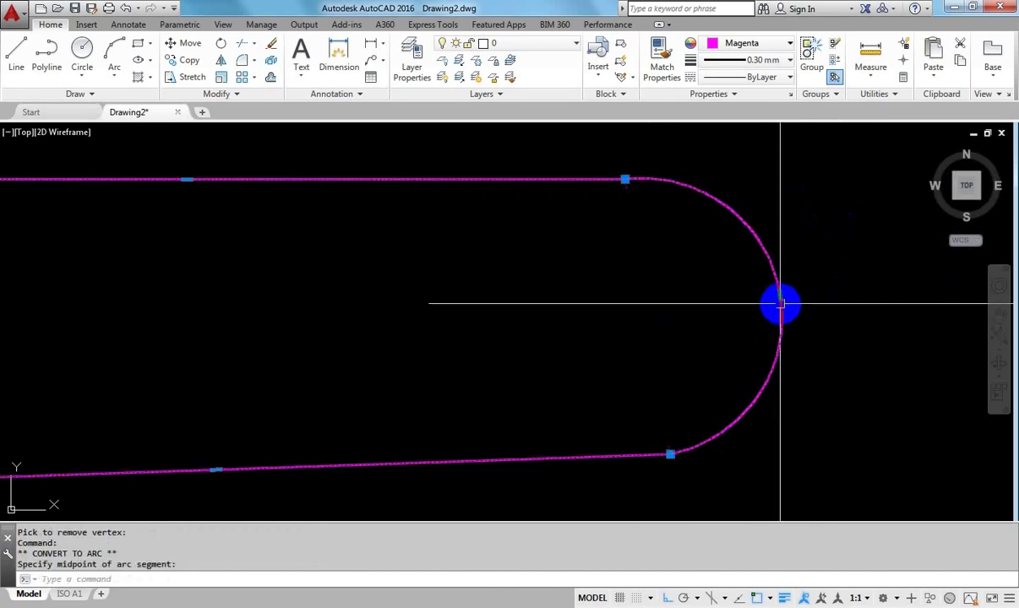
{"action": "scroll", "coordinate": [638, 283], "scroll_direction": "down", "scroll_amount": 4}
{"action": "key", "text": "Escape"}
Step: Stretch the bottom leg's left endpoint farther left and recentre the view
{"action": "middle_click_drag", "start_coordinate": [496, 337], "coordinate": [557, 323]}
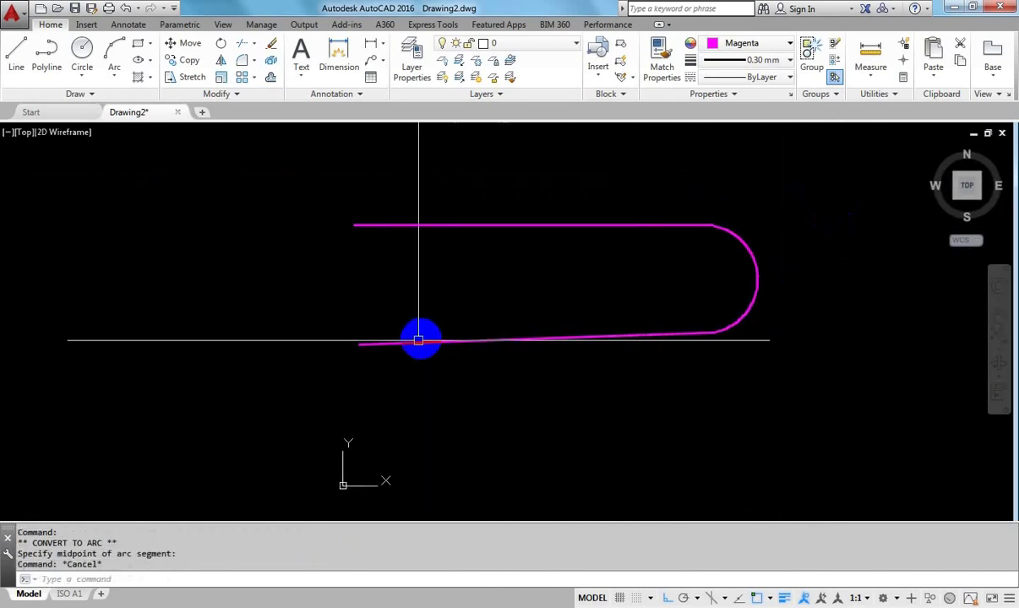
{"action": "left_click", "coordinate": [359, 345]}
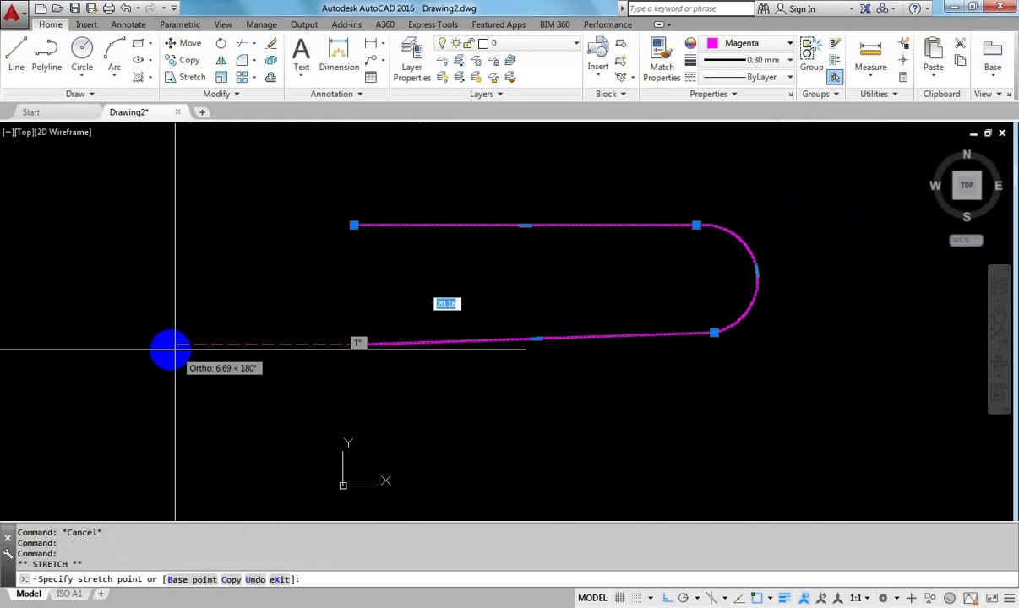
{"action": "left_click", "coordinate": [132, 345]}
{"action": "middle_click_drag", "start_coordinate": [358, 386], "coordinate": [392, 445]}
{"action": "key", "text": "Escape"}
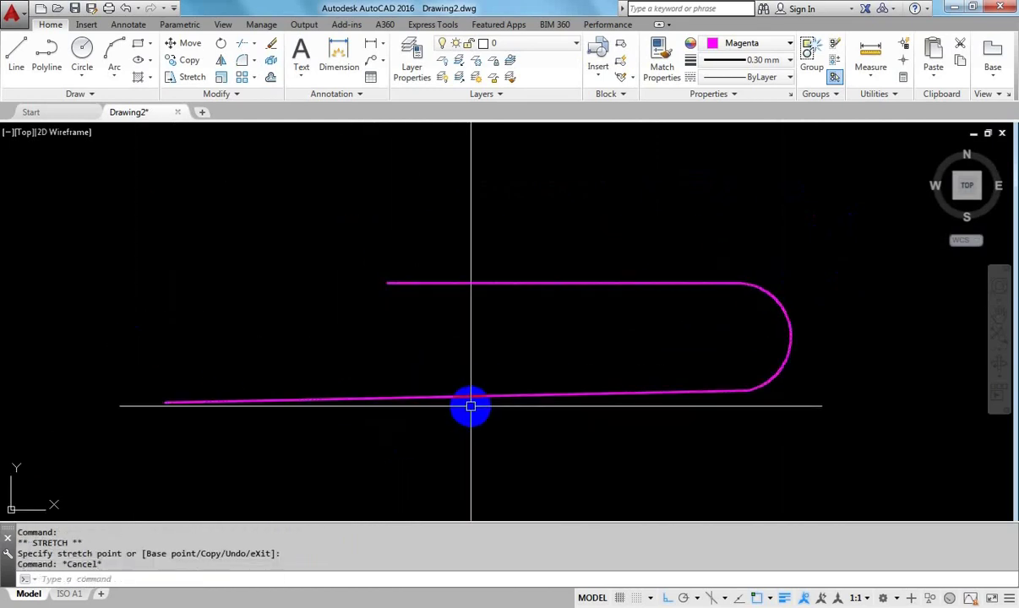
{"action": "middle_click_drag", "start_coordinate": [504, 351], "coordinate": [501, 331]}
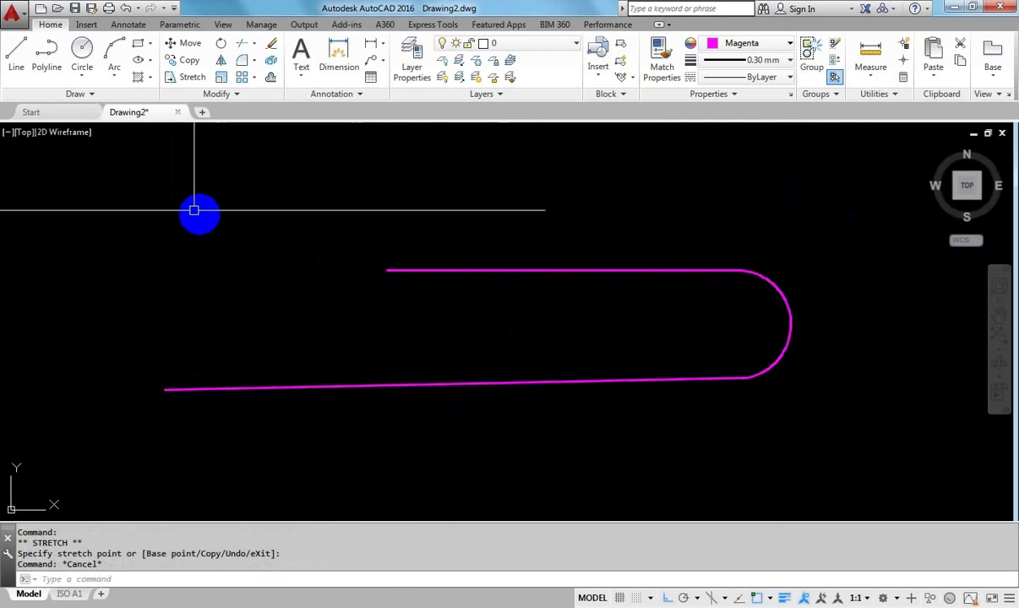
{"action": "middle_click_drag", "start_coordinate": [342, 302], "coordinate": [345, 289]}
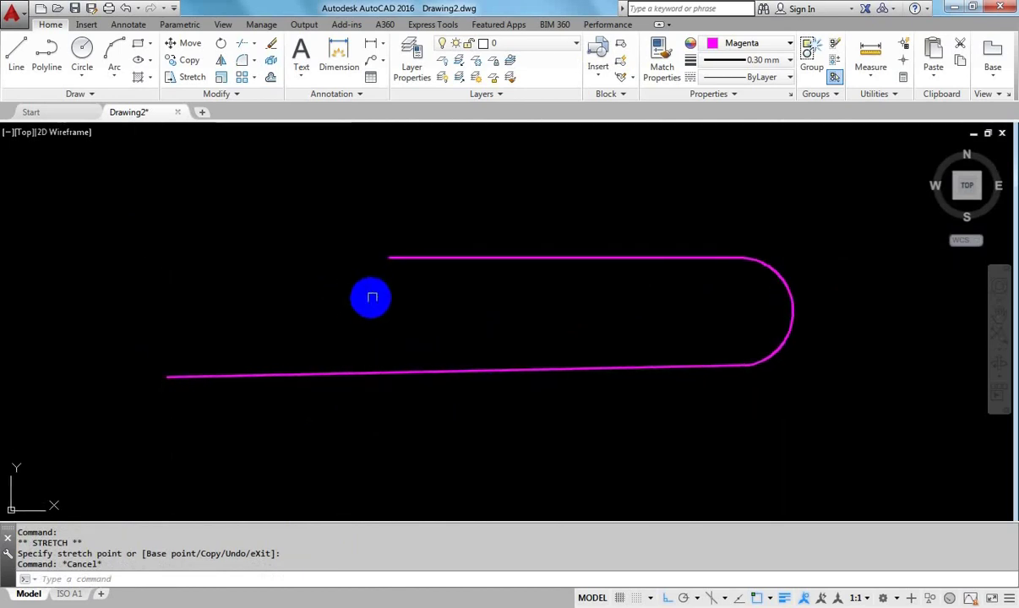
Step: Divide the U-shaped polyline into 100 segments and window-select the new points to check them
{"action": "left_click", "coordinate": [92, 96]}
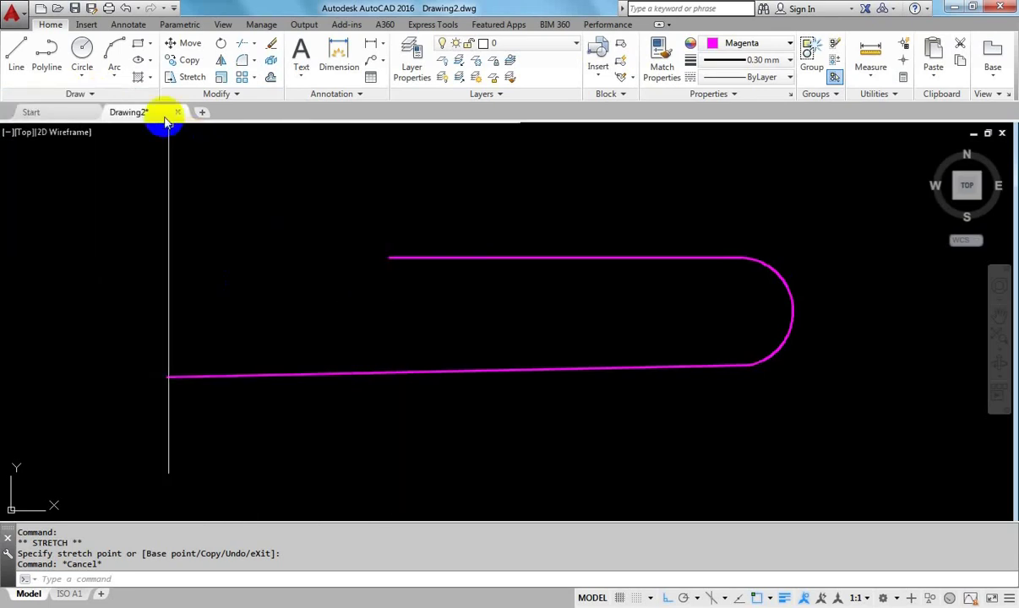
{"action": "left_click", "coordinate": [99, 94]}
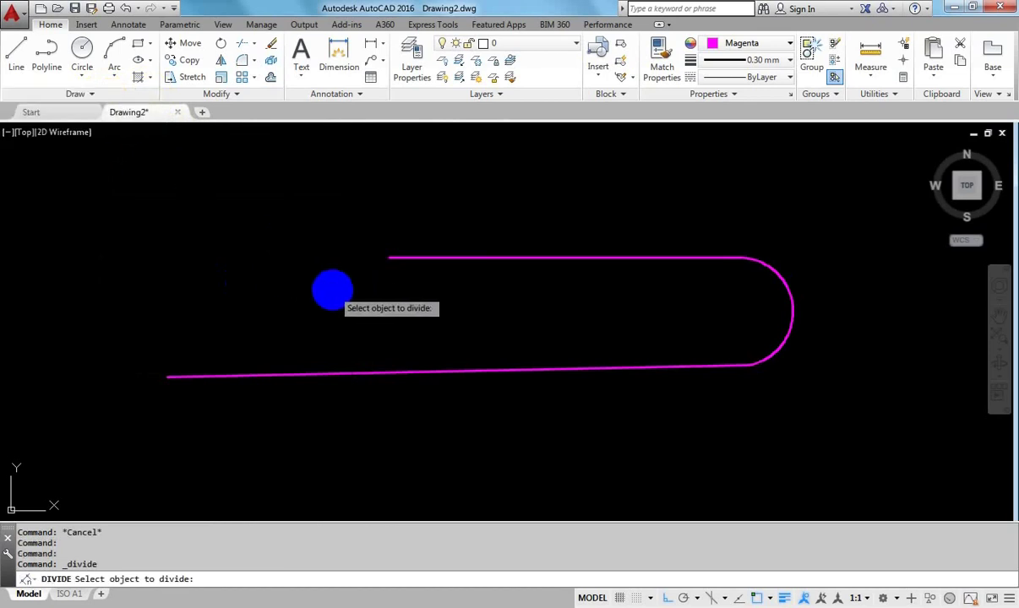
{"action": "left_click", "coordinate": [197, 377]}
{"action": "type", "text": "100"}
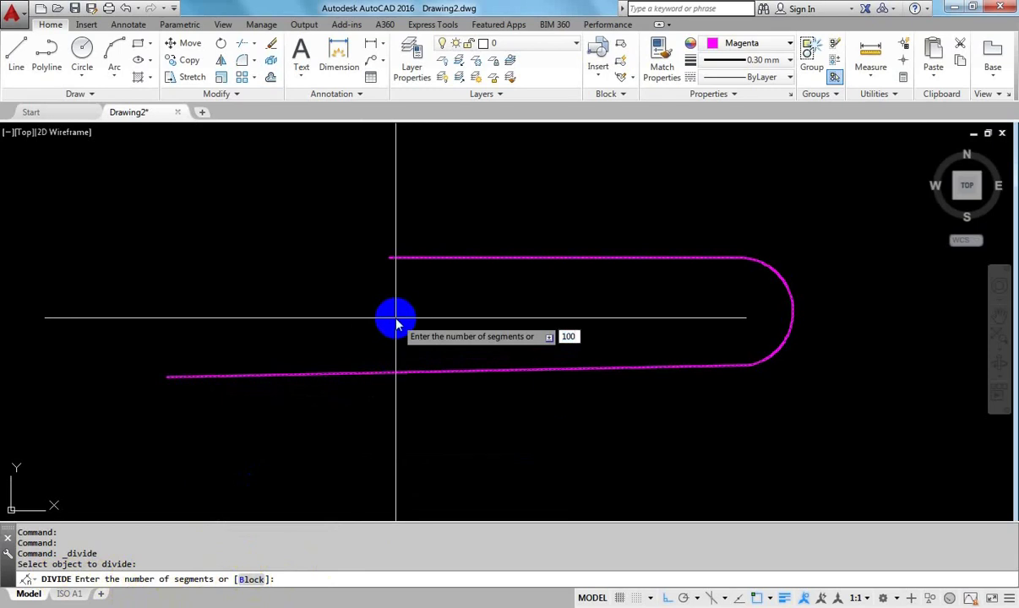
{"action": "key", "text": "Return"}
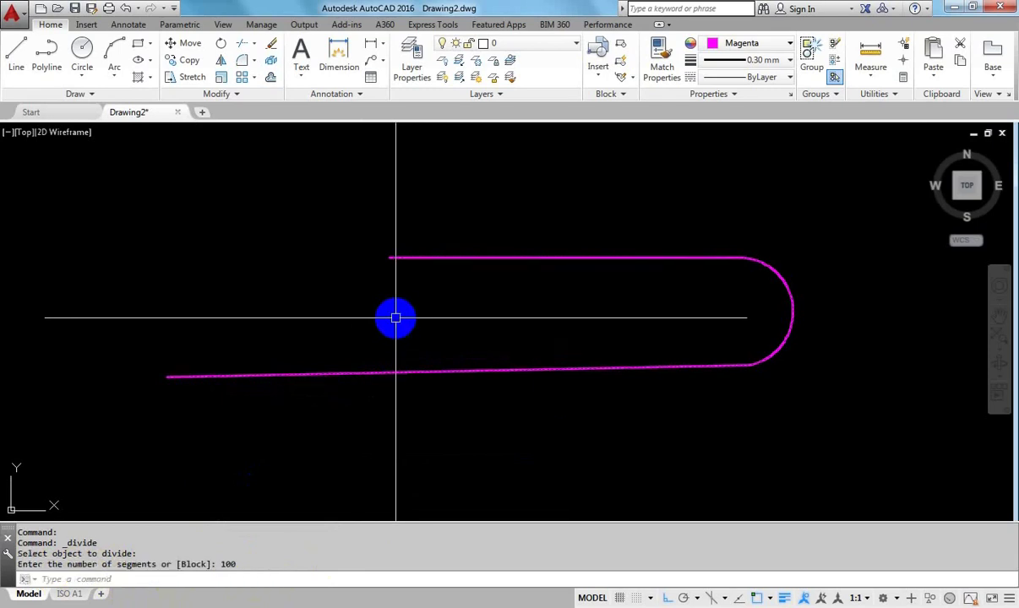
{"action": "left_click", "coordinate": [296, 332]}
{"action": "left_click", "coordinate": [445, 420]}
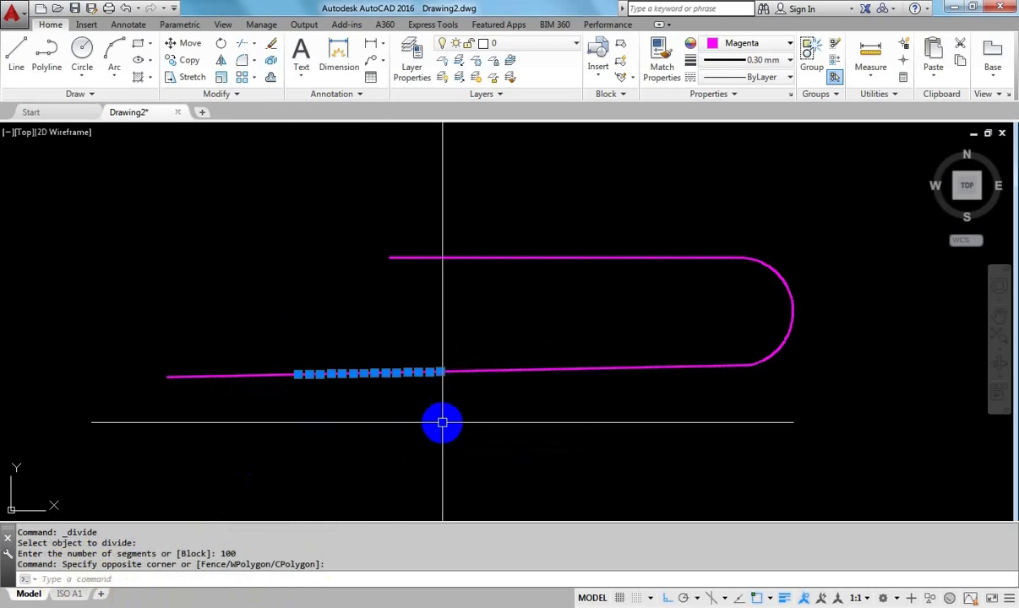
{"action": "left_click", "coordinate": [460, 333]}
{"action": "left_click", "coordinate": [608, 408]}
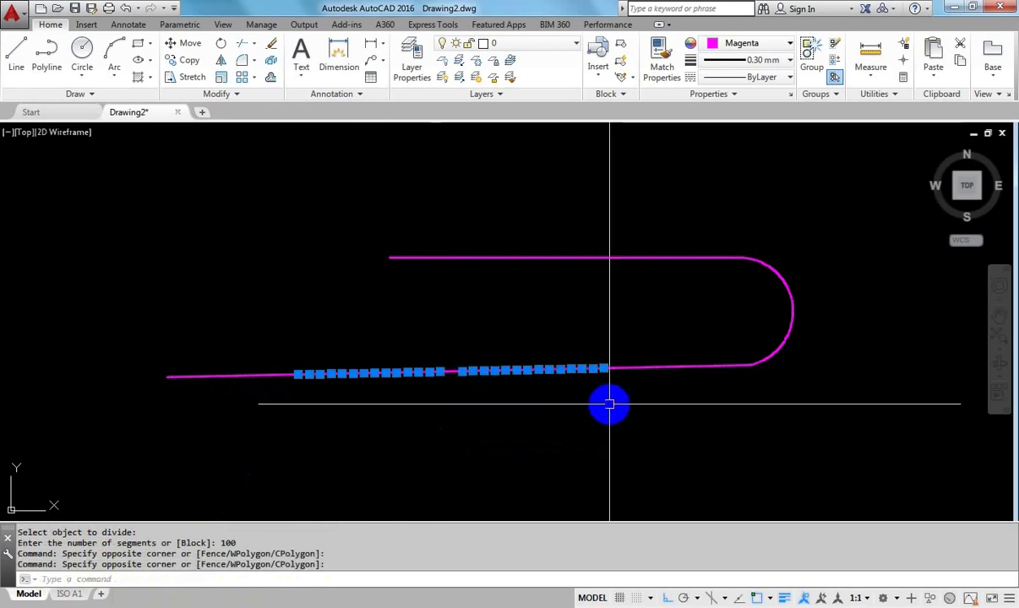
{"action": "key", "text": "Escape"}
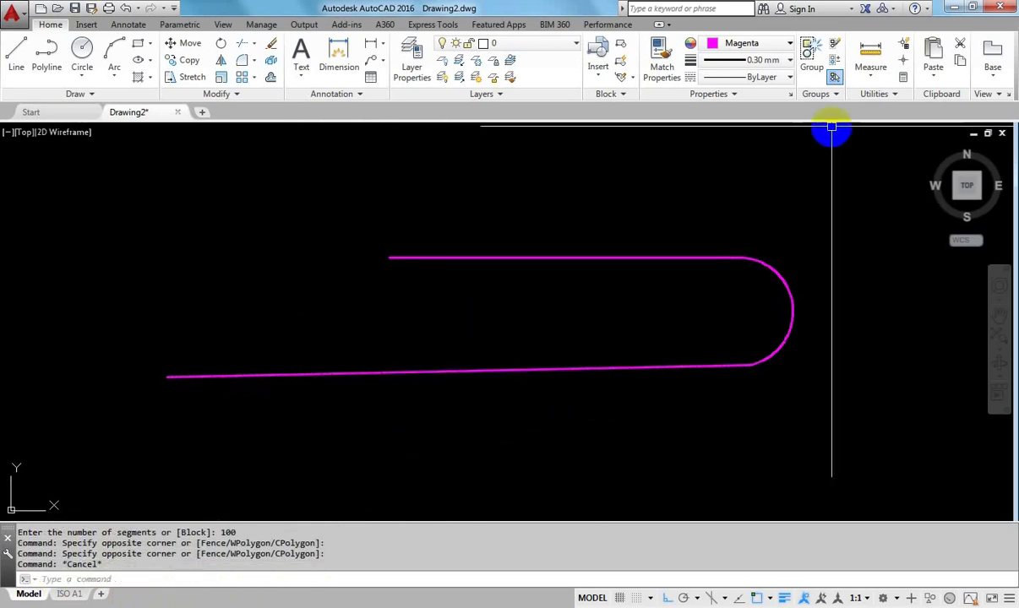
Step: Set the Point Style to X markers, then change the point size from 3 to 1%
{"action": "left_click", "coordinate": [895, 94]}
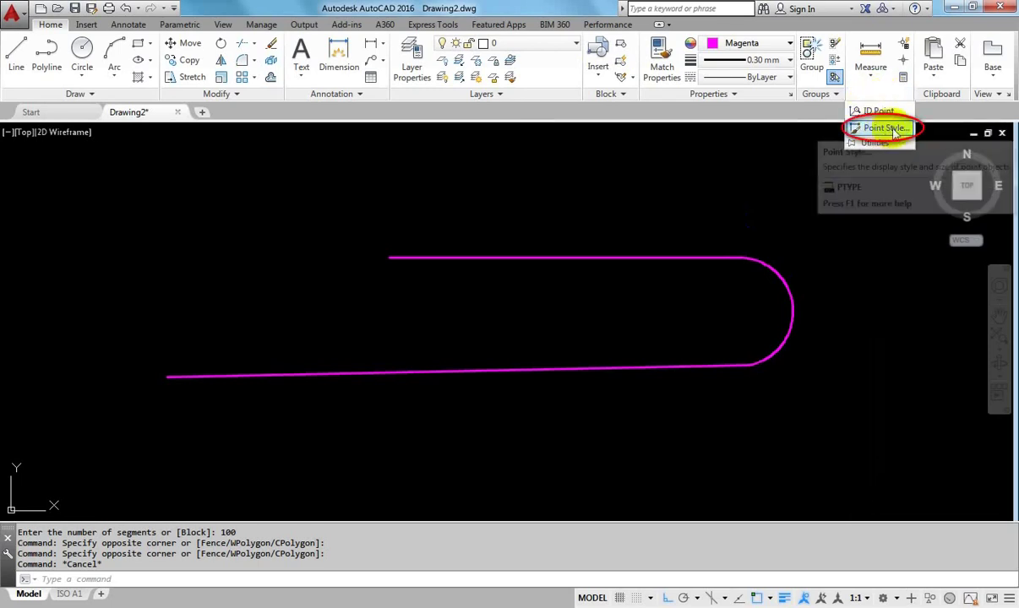
{"action": "left_click", "coordinate": [882, 128]}
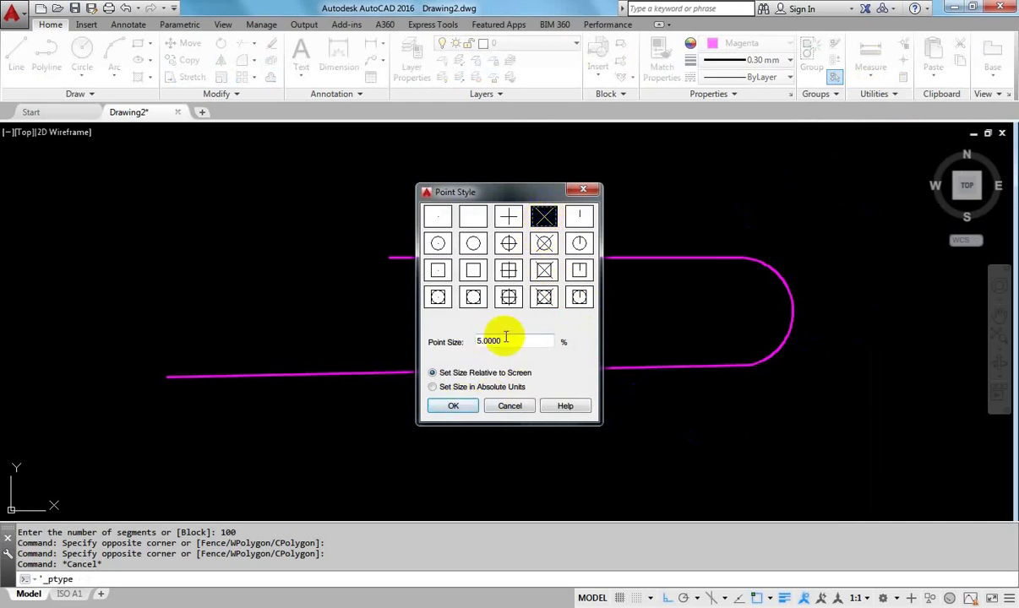
{"action": "left_click", "coordinate": [448, 409]}
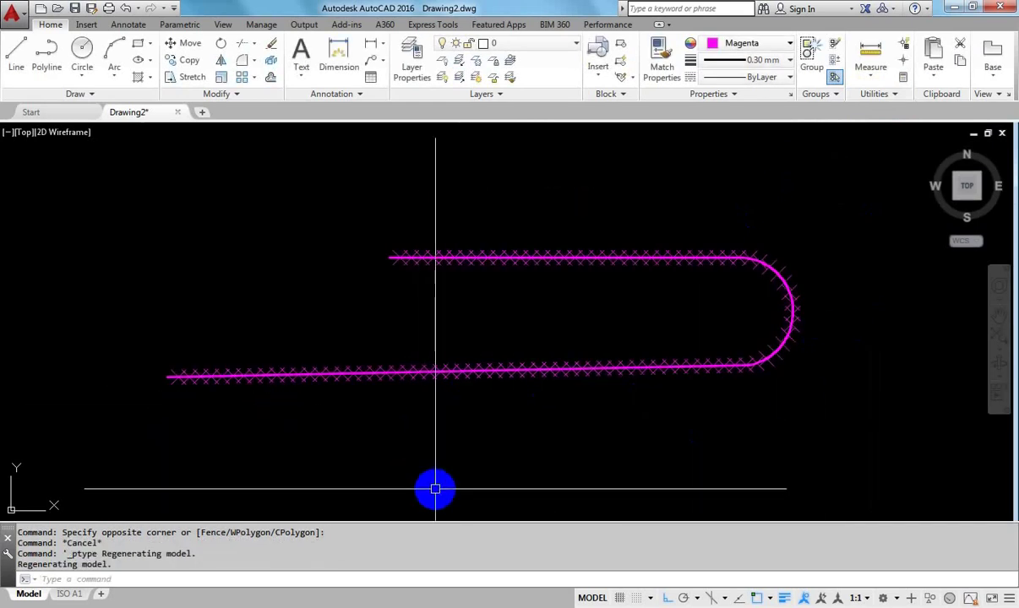
{"action": "left_click", "coordinate": [896, 94]}
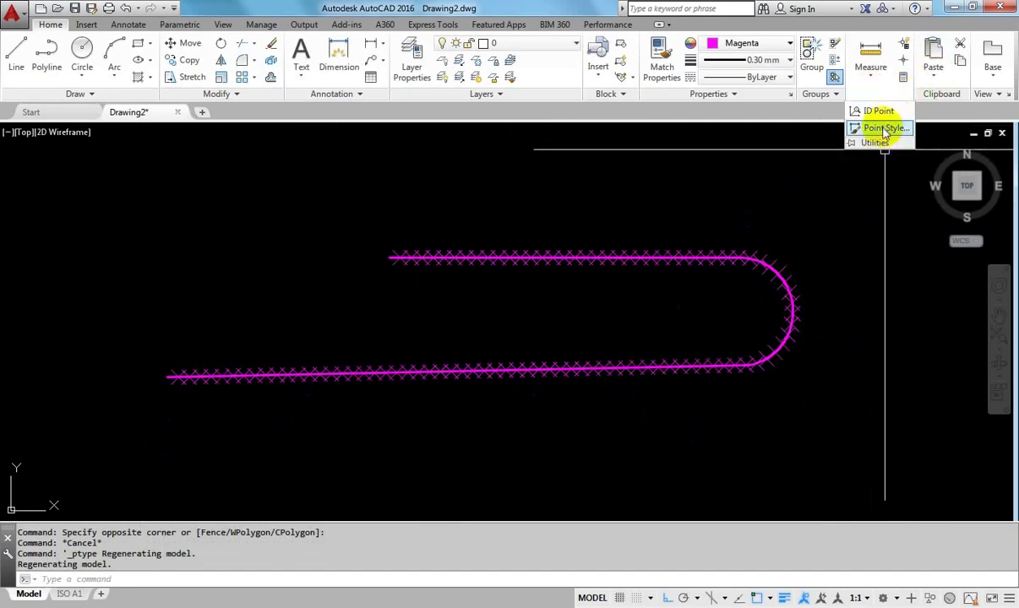
{"action": "left_click", "coordinate": [884, 129]}
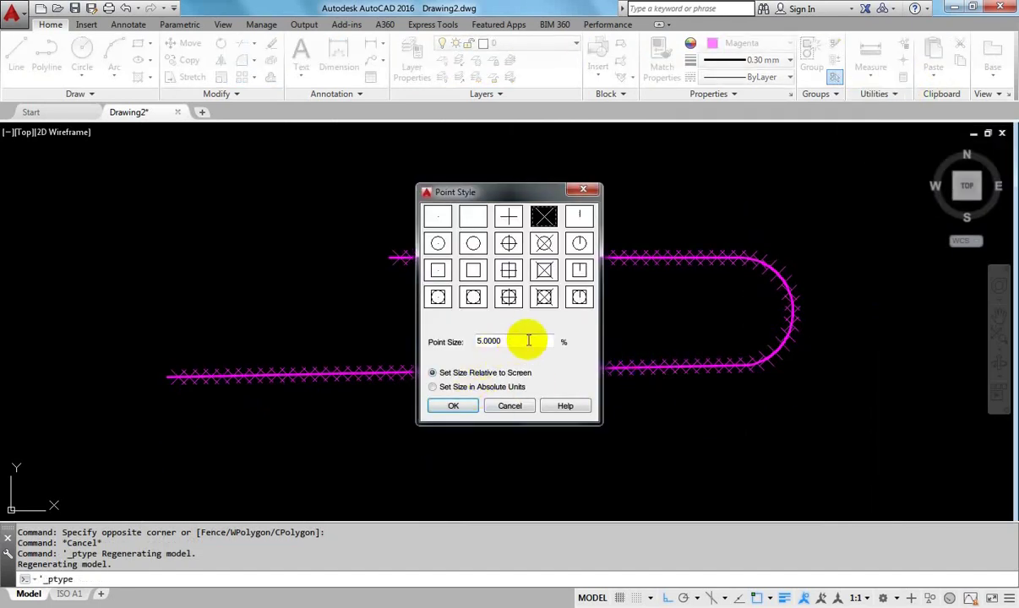
{"action": "type", "text": "3"}
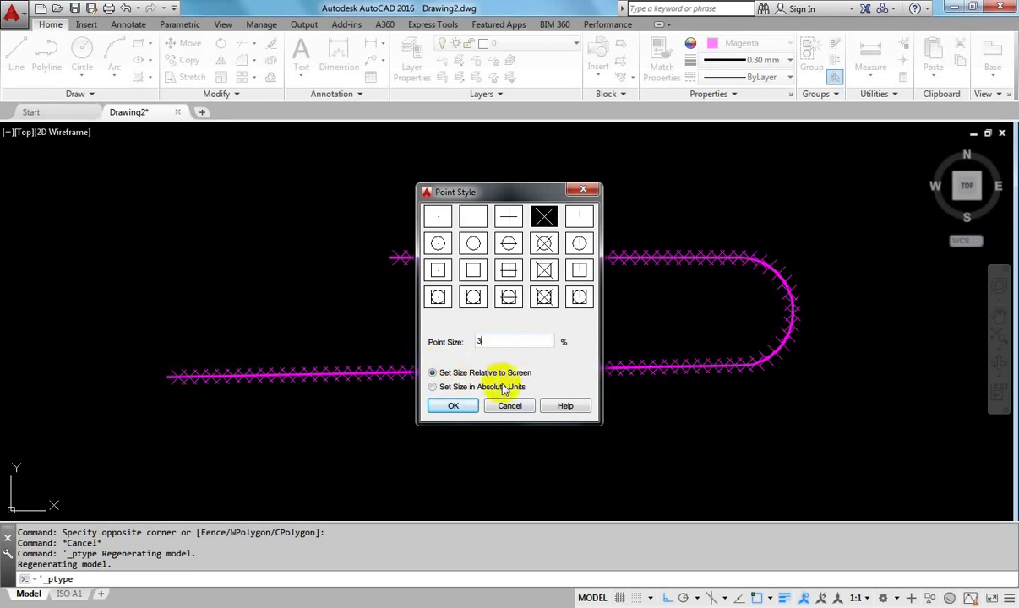
{"action": "left_click", "coordinate": [450, 407]}
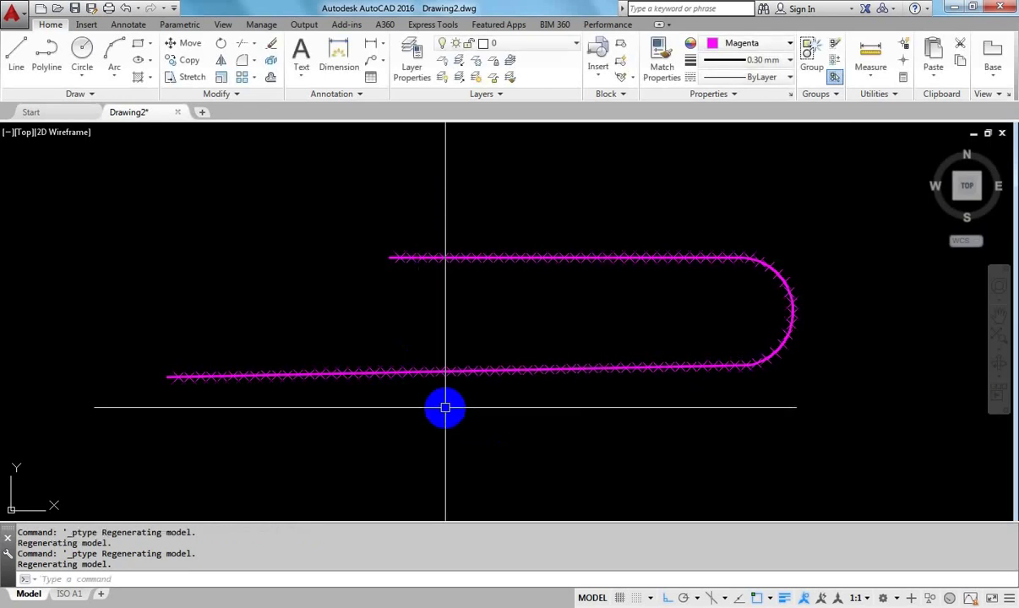
{"action": "left_click", "coordinate": [890, 94]}
{"action": "left_click", "coordinate": [886, 128]}
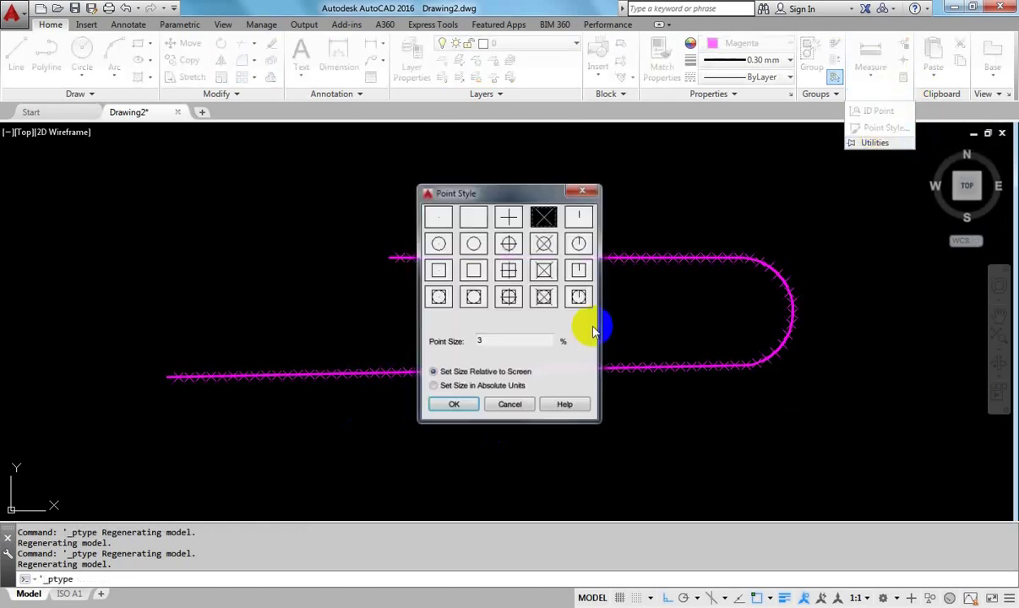
{"action": "left_click", "coordinate": [453, 406]}
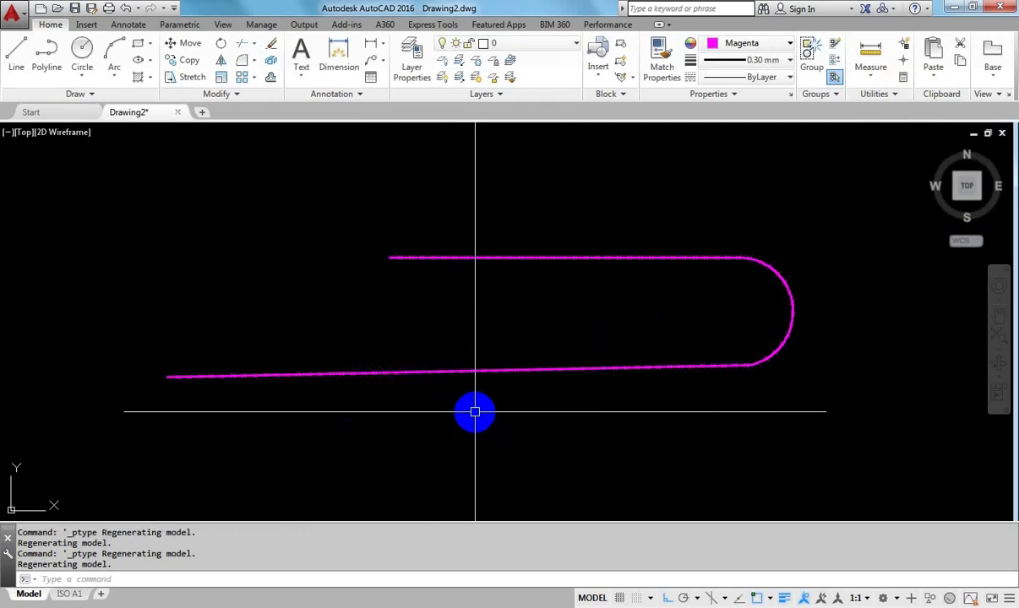
Step: Change the polyline's colour to Cyan in Properties
{"action": "scroll", "coordinate": [440, 381], "scroll_direction": "up", "scroll_amount": 5}
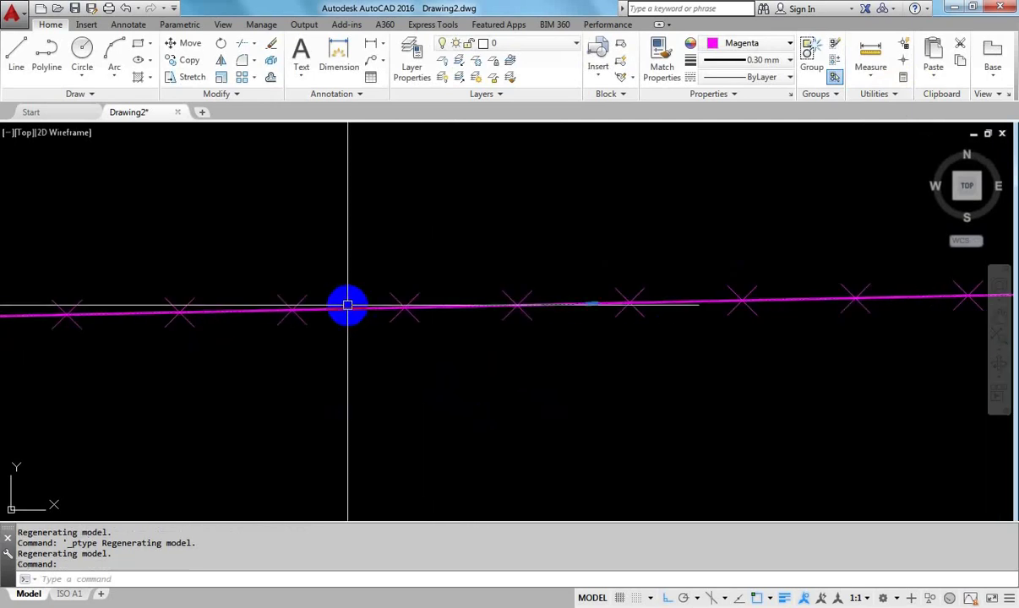
{"action": "left_click", "coordinate": [743, 43]}
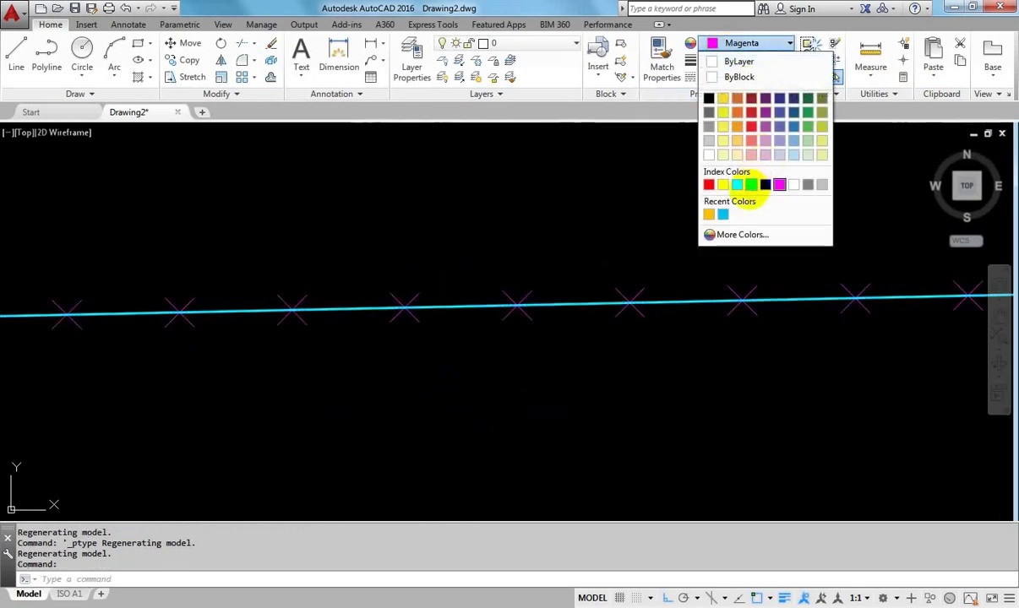
{"action": "left_click", "coordinate": [736, 184]}
{"action": "scroll", "coordinate": [524, 411], "scroll_direction": "down", "scroll_amount": 3}
{"action": "key", "text": "Escape"}
{"action": "scroll", "coordinate": [491, 280], "scroll_direction": "up", "scroll_amount": 3}
{"action": "scroll", "coordinate": [349, 329], "scroll_direction": "up", "scroll_amount": 4}
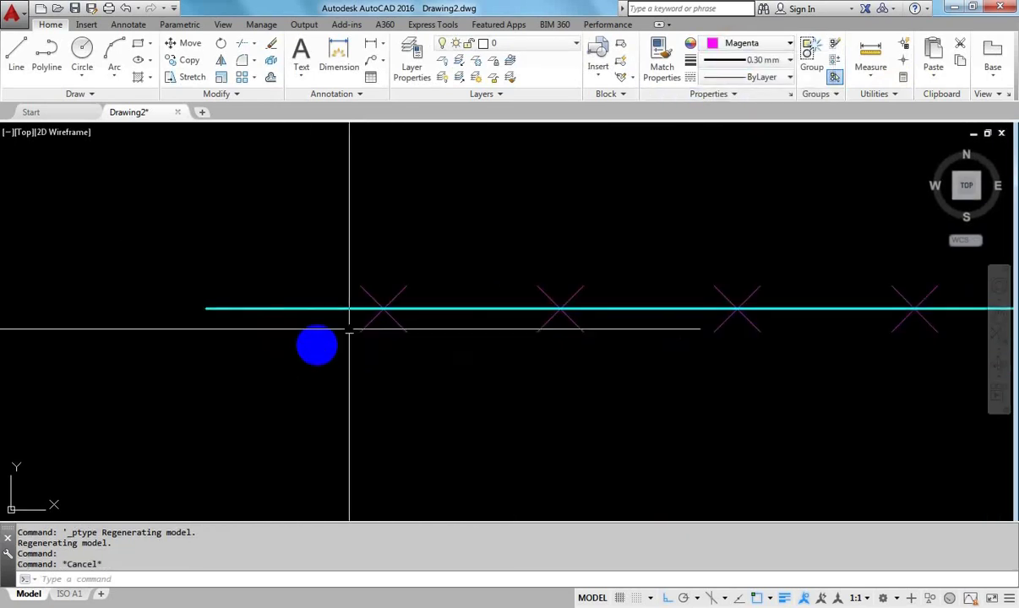
{"action": "left_click", "coordinate": [435, 308]}
{"action": "key", "text": "Escape"}
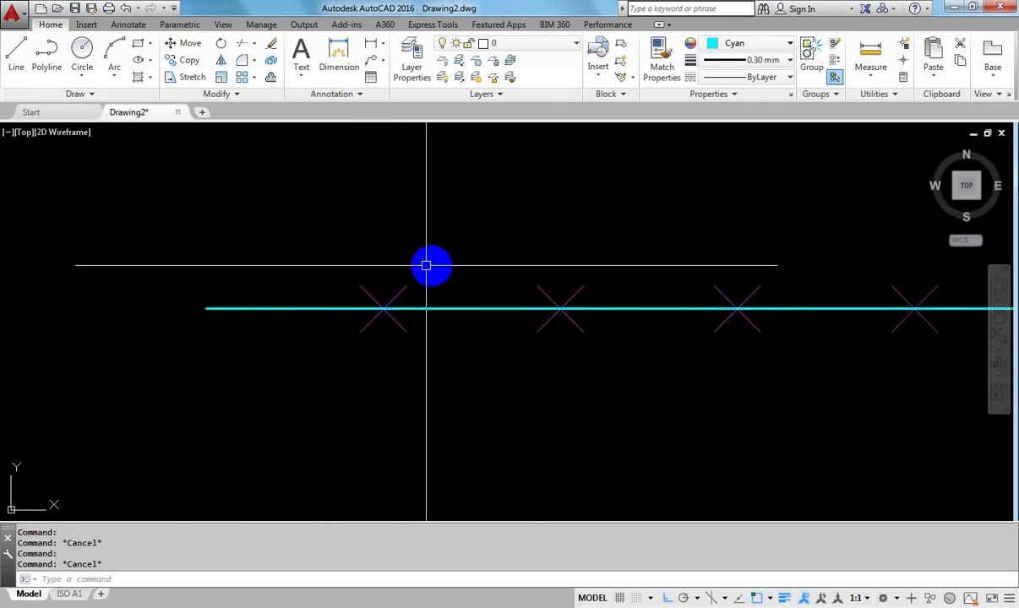
Step: Add a linear dimension between two adjacent X markers, showing 0,41 spacing
{"action": "left_click", "coordinate": [373, 44]}
{"action": "left_click", "coordinate": [383, 309]}
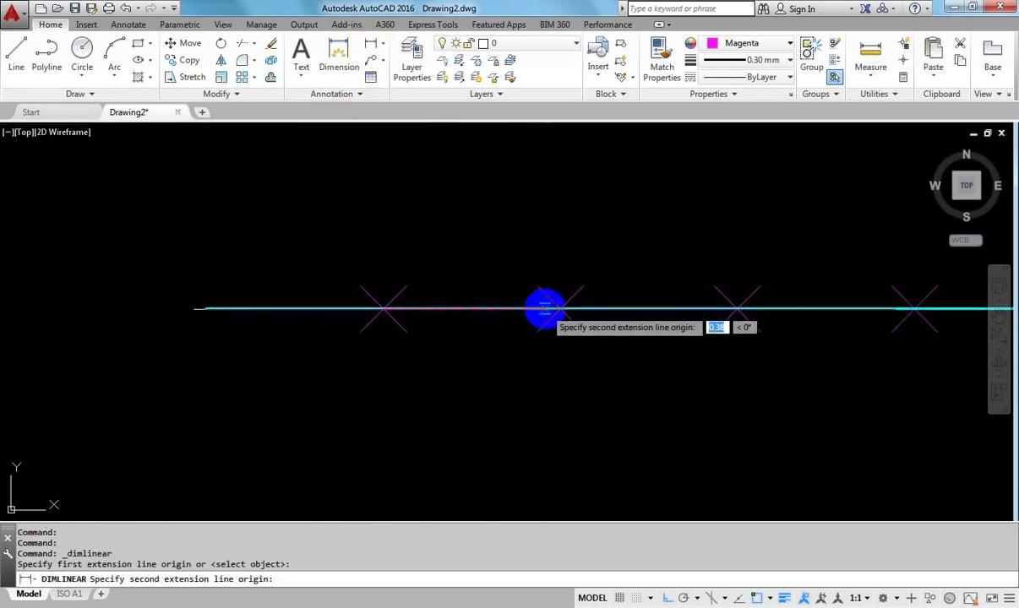
{"action": "left_click", "coordinate": [559, 308]}
{"action": "middle_click_drag", "start_coordinate": [562, 228], "coordinate": [535, 280]}
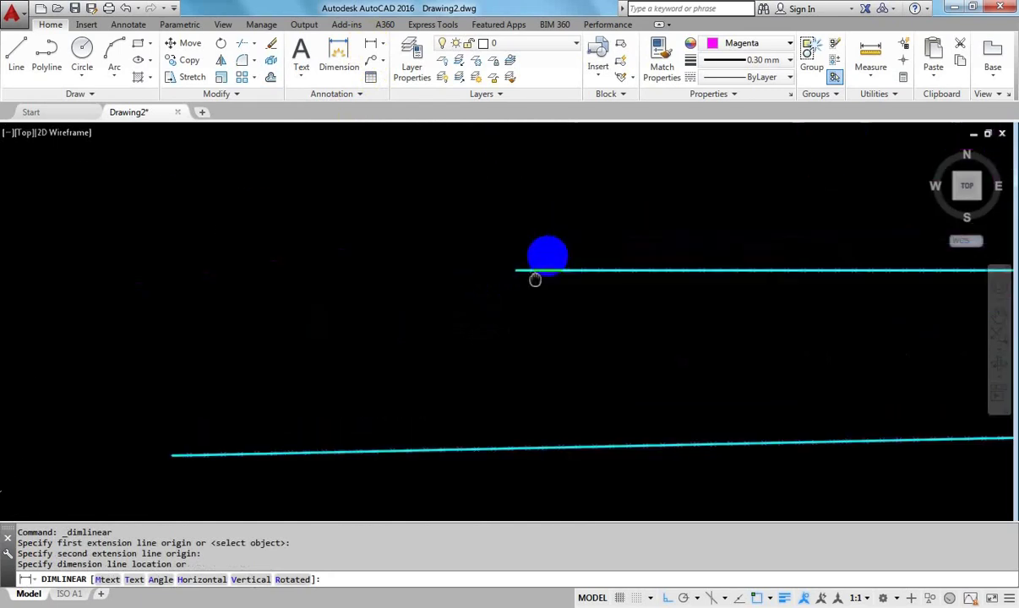
{"action": "scroll", "coordinate": [486, 302], "scroll_direction": "up", "scroll_amount": 3}
{"action": "scroll", "coordinate": [486, 302], "scroll_direction": "down", "scroll_amount": 6}
{"action": "left_click", "coordinate": [486, 247]}
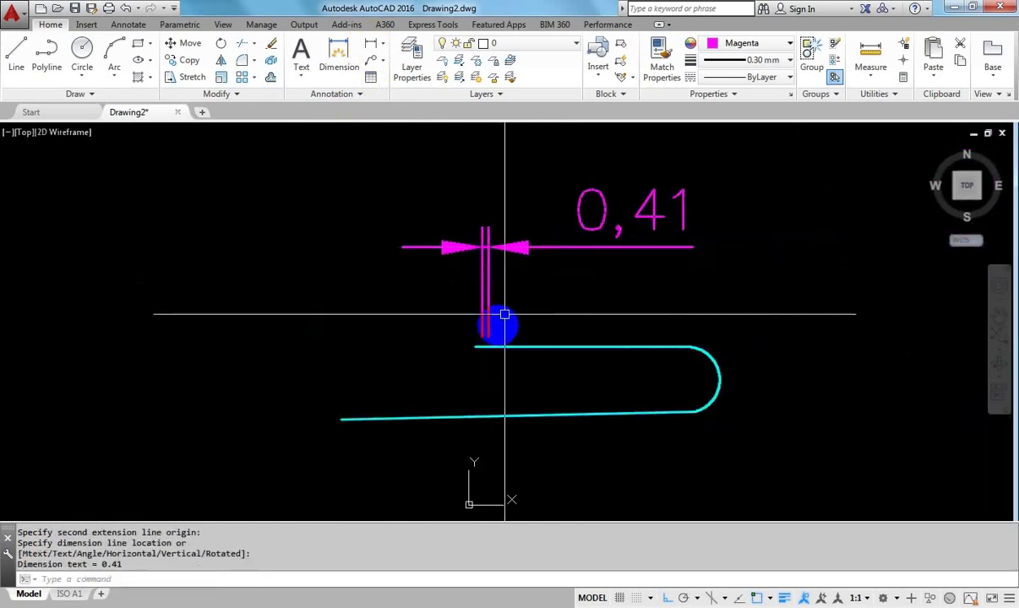
Step: Add a second 0,41 linear dimension between adjacent markers, then select both dimensions
{"action": "left_click", "coordinate": [374, 52]}
{"action": "scroll", "coordinate": [486, 335], "scroll_direction": "up", "scroll_amount": 2}
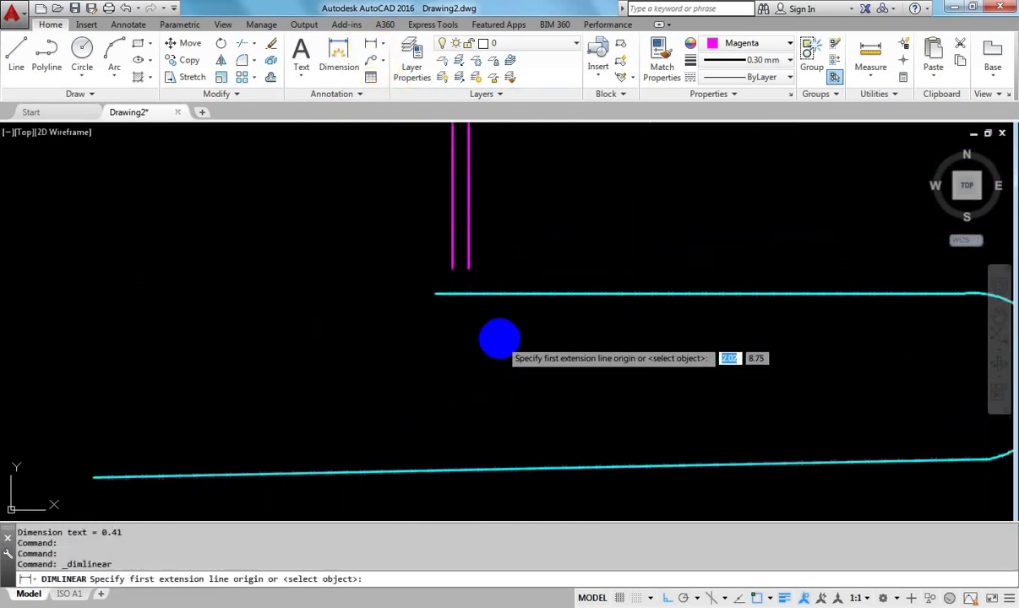
{"action": "scroll", "coordinate": [471, 307], "scroll_direction": "up", "scroll_amount": 2}
{"action": "scroll", "coordinate": [410, 238], "scroll_direction": "up", "scroll_amount": 2}
{"action": "left_click", "coordinate": [382, 201]}
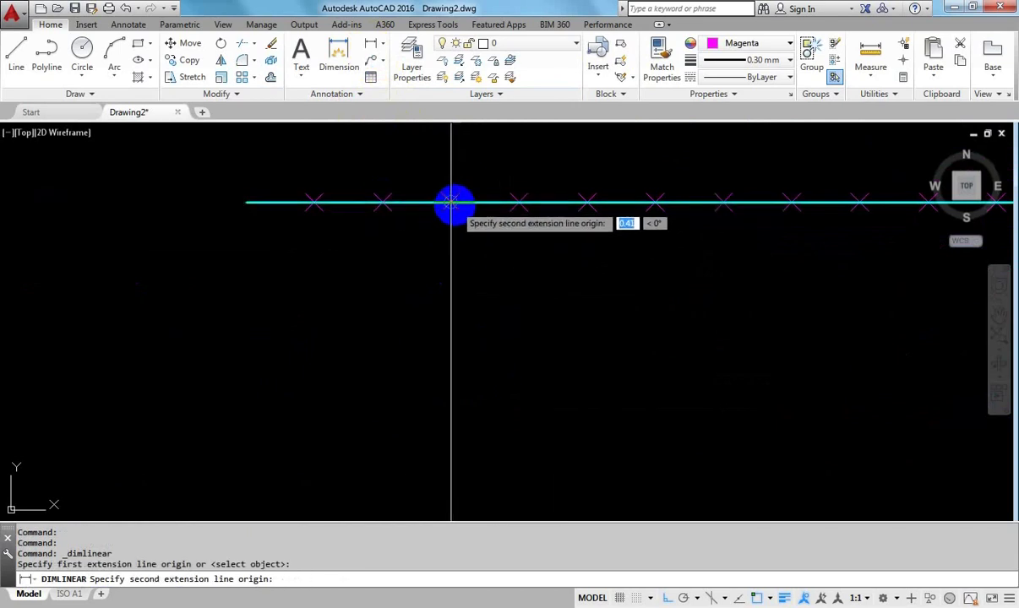
{"action": "left_click", "coordinate": [455, 201]}
{"action": "scroll", "coordinate": [476, 302], "scroll_direction": "down", "scroll_amount": 4}
{"action": "scroll", "coordinate": [478, 405], "scroll_direction": "down", "scroll_amount": 2}
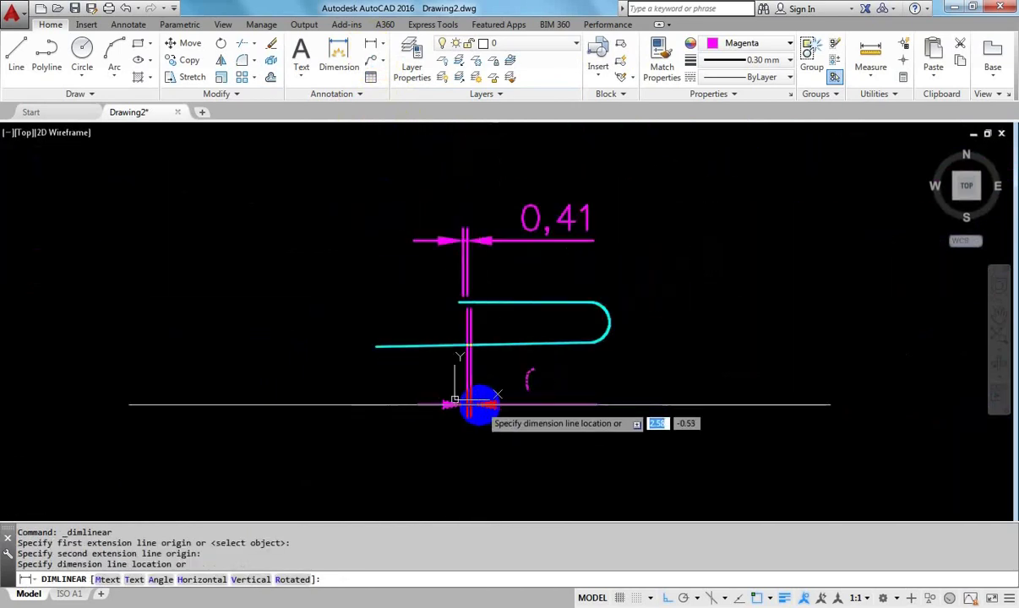
{"action": "middle_click_drag", "start_coordinate": [483, 181], "coordinate": [473, 251]}
{"action": "left_click", "coordinate": [473, 251]}
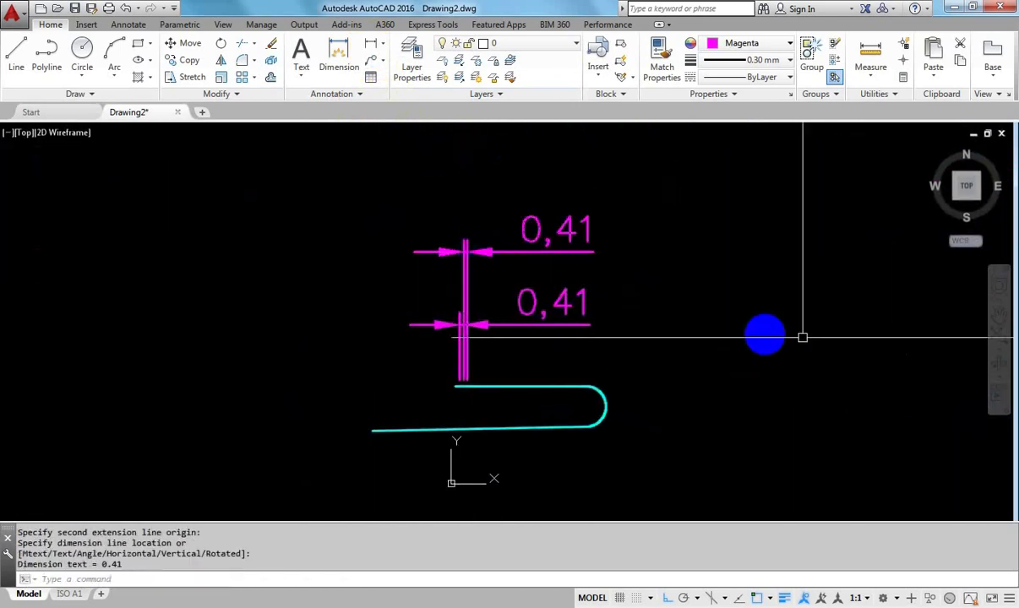
{"action": "key", "text": "Escape"}
{"action": "left_click", "coordinate": [668, 323]}
{"action": "left_click", "coordinate": [417, 200]}
Step: Erase the two 0,41 dimensions
{"action": "key", "text": "Delete"}
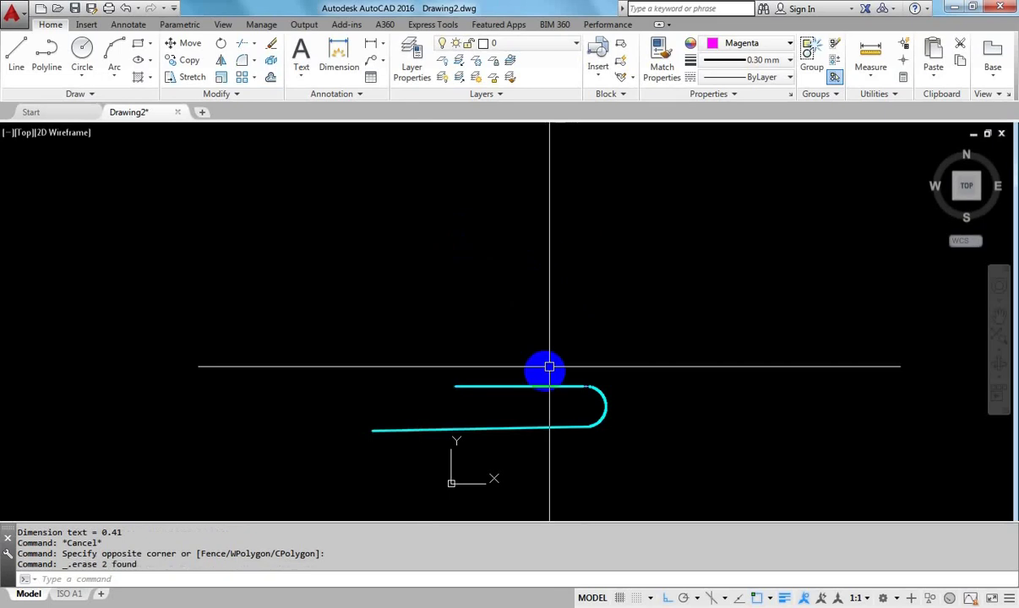
{"action": "scroll", "coordinate": [546, 364], "scroll_direction": "up", "scroll_amount": 3}
{"action": "scroll", "coordinate": [516, 282], "scroll_direction": "up", "scroll_amount": 3}
{"action": "scroll", "coordinate": [541, 233], "scroll_direction": "down", "scroll_amount": 2}
{"action": "scroll", "coordinate": [564, 275], "scroll_direction": "down", "scroll_amount": 2}
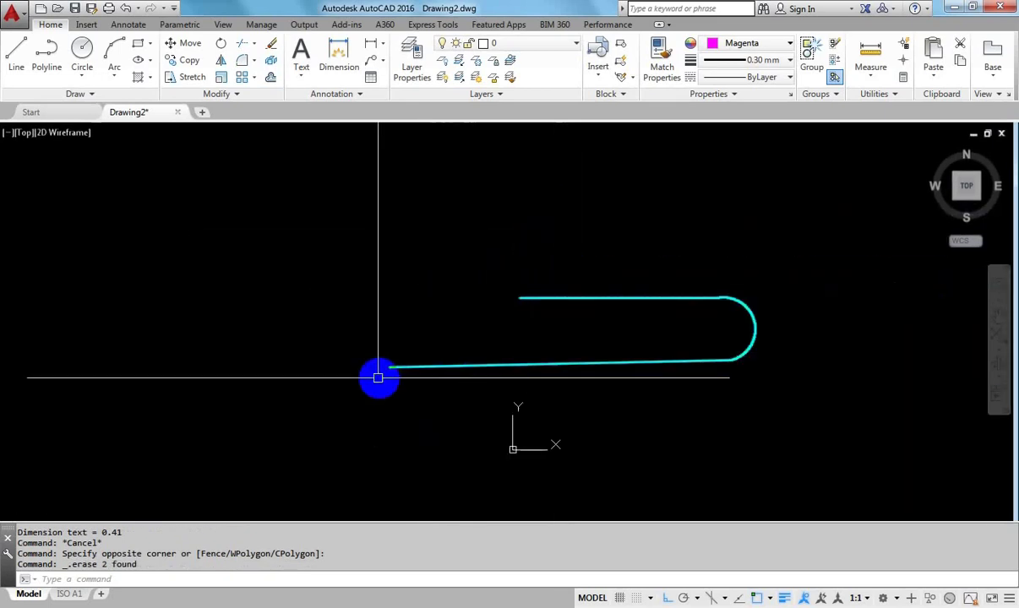
{"action": "scroll", "coordinate": [377, 376], "scroll_direction": "up", "scroll_amount": 3}
{"action": "scroll", "coordinate": [330, 343], "scroll_direction": "up", "scroll_amount": 2}
{"action": "scroll", "coordinate": [331, 344], "scroll_direction": "up", "scroll_amount": 4}
{"action": "scroll", "coordinate": [460, 380], "scroll_direction": "down", "scroll_amount": 3}
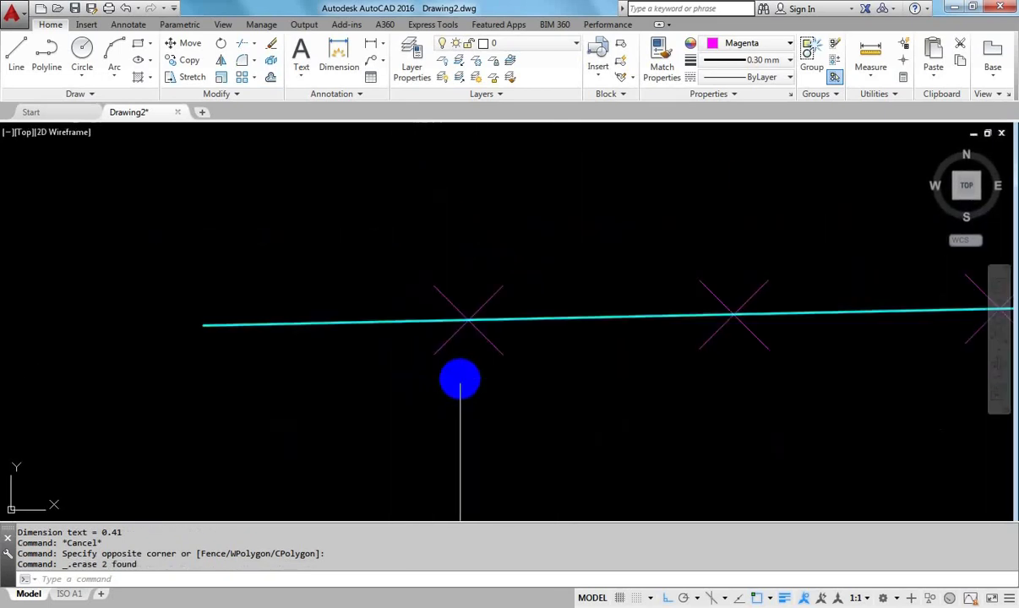
{"action": "scroll", "coordinate": [284, 381], "scroll_direction": "down", "scroll_amount": 4}
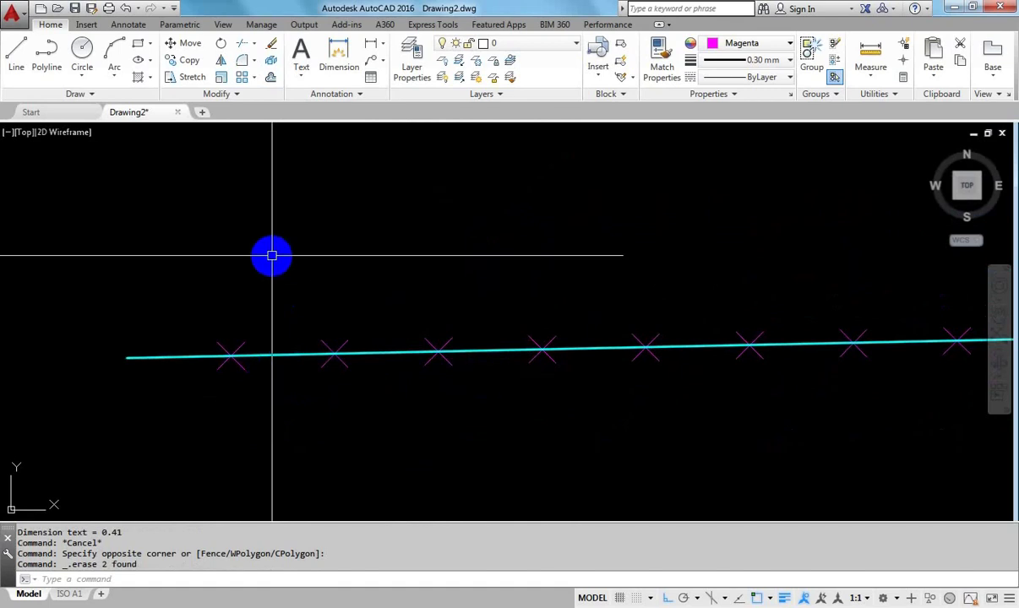
Step: Start dividing the cyan line, then cancel the Divide command
{"action": "type", "text": "Div"}
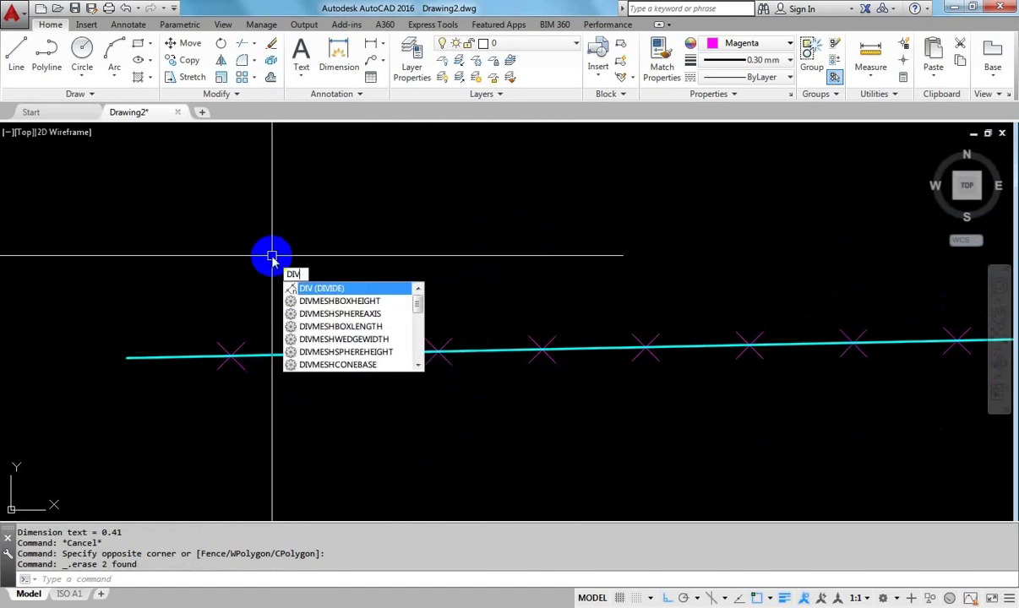
{"action": "left_click", "coordinate": [322, 289]}
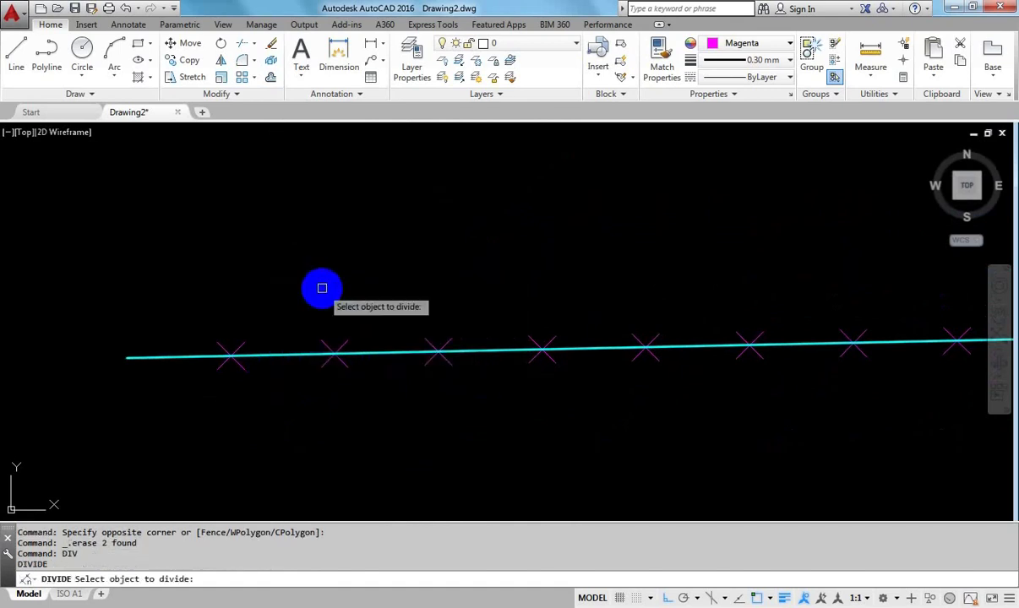
{"action": "left_click", "coordinate": [281, 353]}
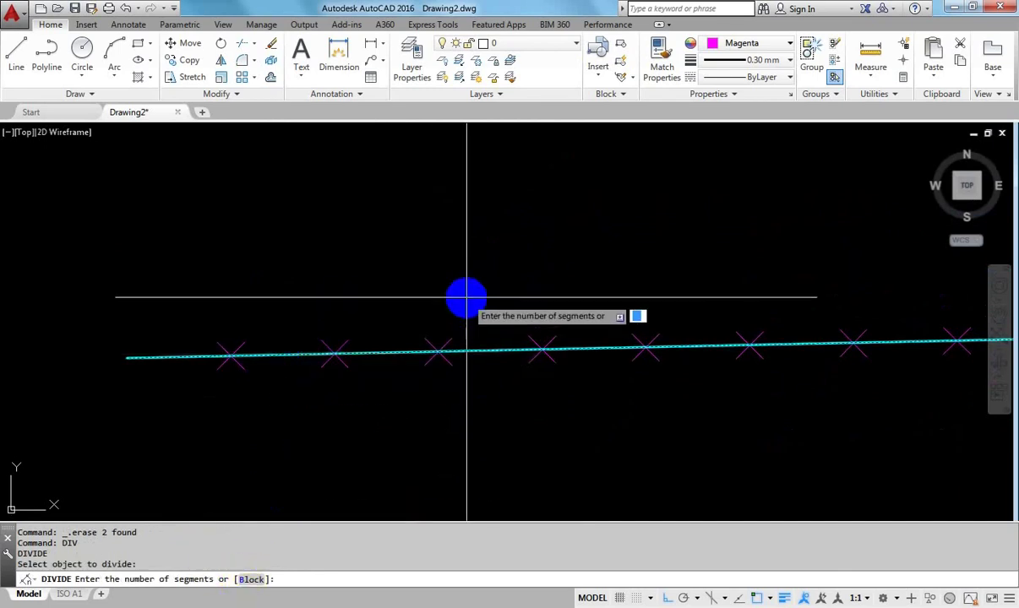
{"action": "key", "text": "Escape"}
Step: Draw a small circle just above the cyan line's left end
{"action": "middle_click_drag", "start_coordinate": [359, 326], "coordinate": [498, 336]}
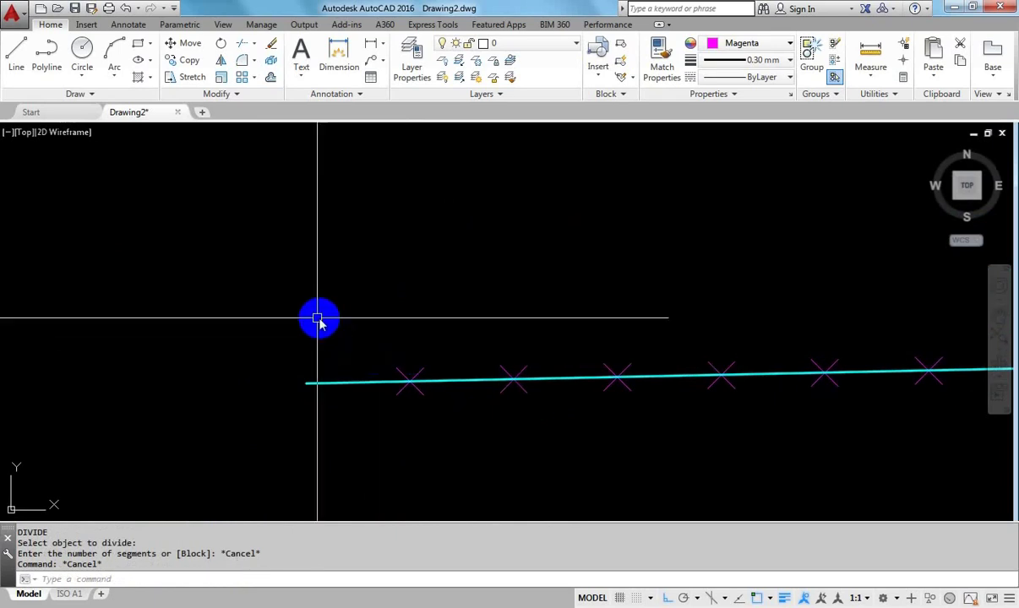
{"action": "type", "text": "c"}
{"action": "key", "text": "Return"}
{"action": "left_click", "coordinate": [292, 291]}
{"action": "left_click", "coordinate": [310, 290]}
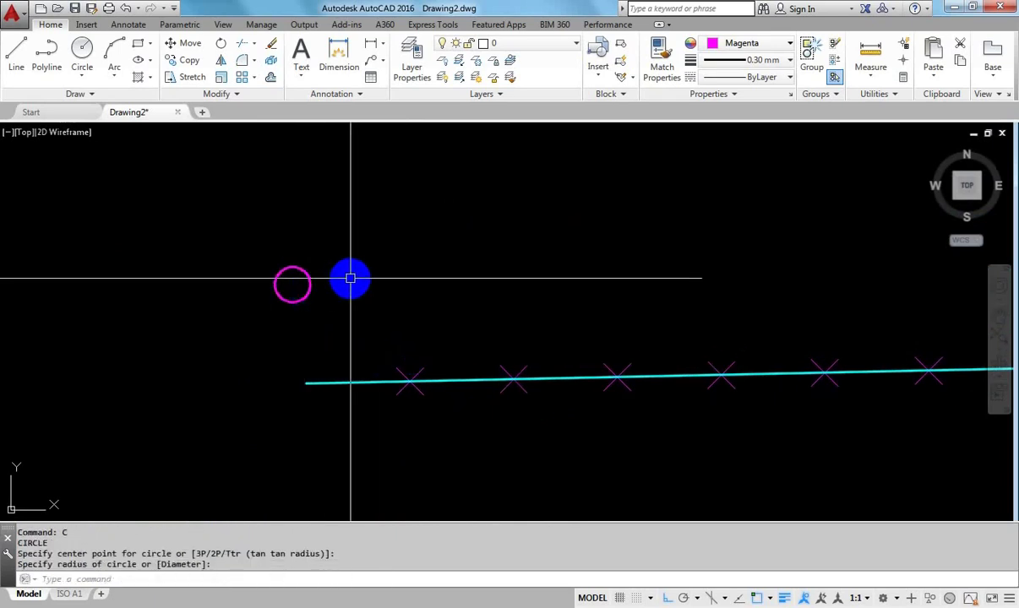
{"action": "type", "text": "p"}
Step: Draw a vertical polyline stem straight down from the circle's centre
{"action": "key", "text": "Return"}
{"action": "scroll", "coordinate": [289, 284], "scroll_direction": "up", "scroll_amount": 1}
{"action": "scroll", "coordinate": [293, 280], "scroll_direction": "down", "scroll_amount": 5}
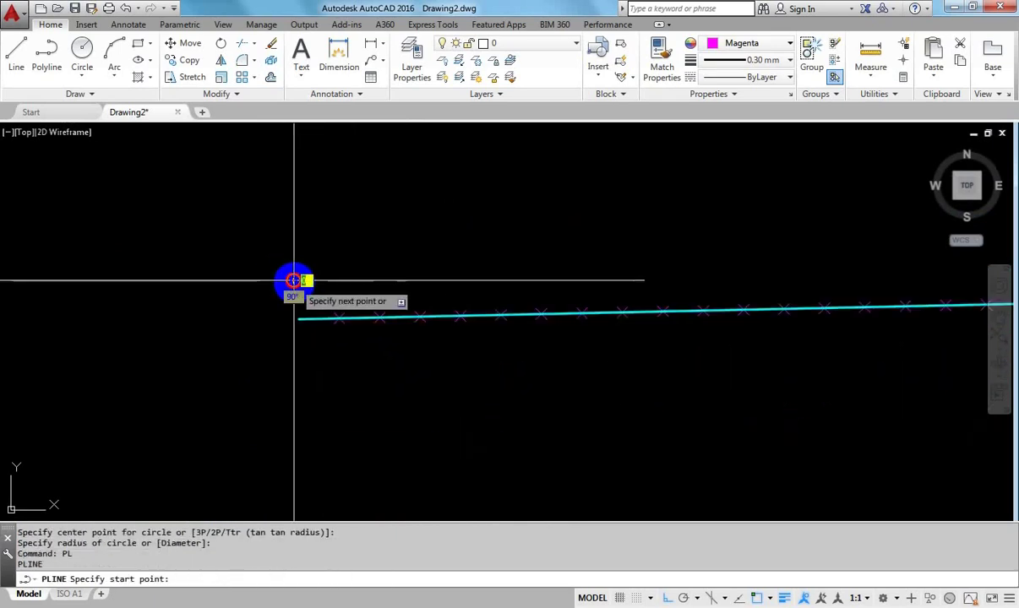
{"action": "left_click", "coordinate": [293, 281]}
{"action": "scroll", "coordinate": [295, 279], "scroll_direction": "up", "scroll_amount": 1}
{"action": "scroll", "coordinate": [280, 275], "scroll_direction": "up", "scroll_amount": 1}
{"action": "scroll", "coordinate": [326, 256], "scroll_direction": "up", "scroll_amount": 2}
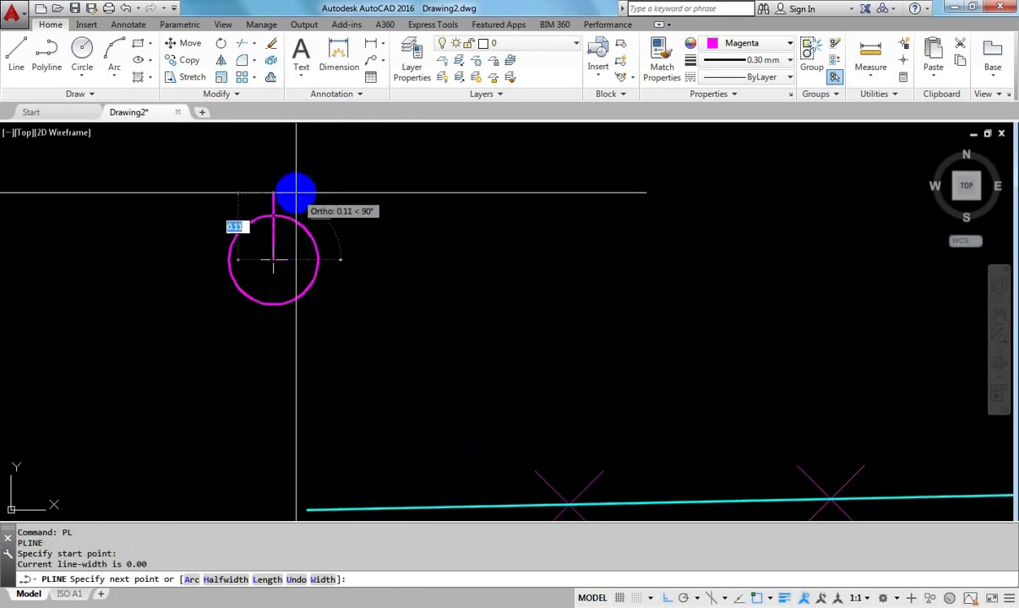
{"action": "left_click", "coordinate": [289, 341]}
{"action": "key", "text": "Return"}
{"action": "scroll", "coordinate": [339, 321], "scroll_direction": "down", "scroll_amount": 2}
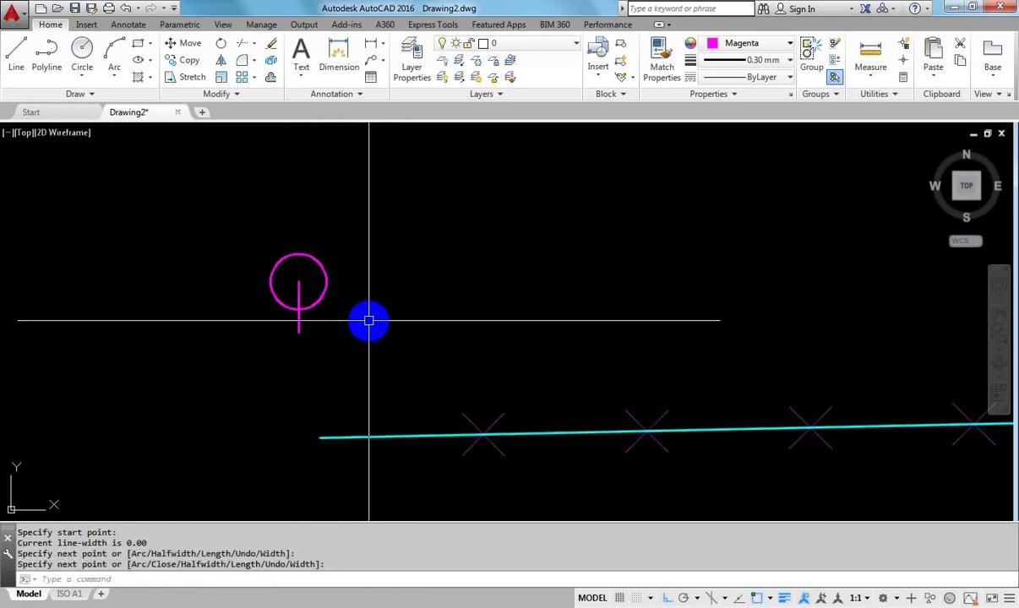
Step: Make the circle and stem into block 20 with its base point at the circle centre
{"action": "left_click", "coordinate": [391, 214]}
{"action": "left_click", "coordinate": [239, 321]}
{"action": "type", "text": "B"}
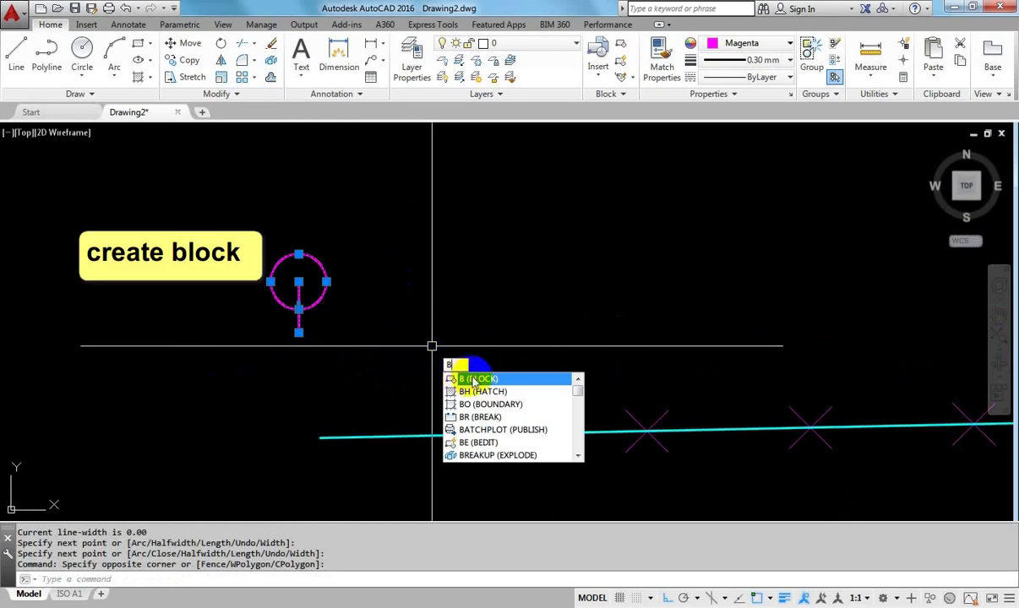
{"action": "left_click", "coordinate": [473, 380]}
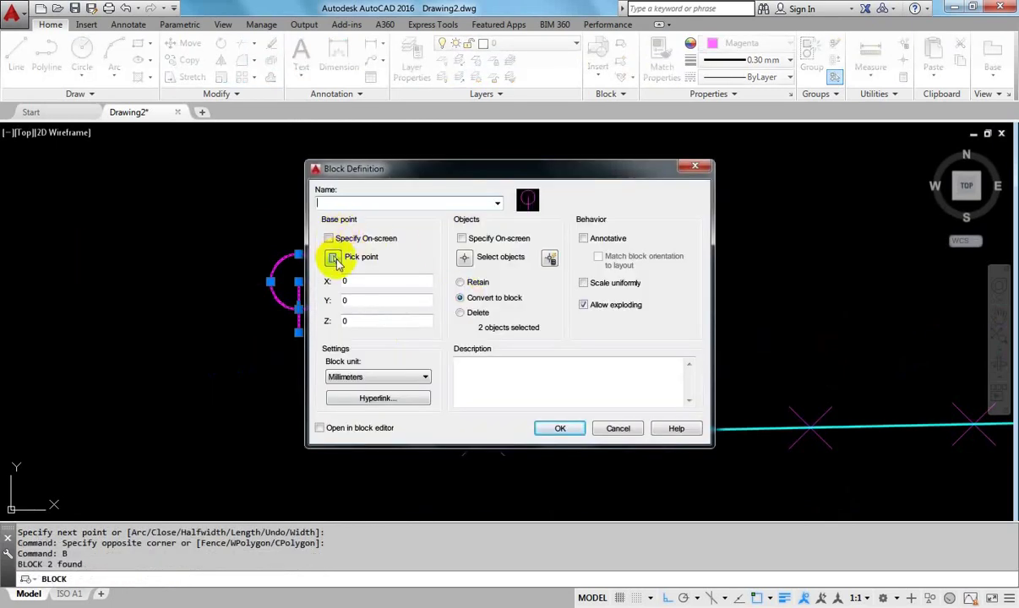
{"action": "left_click", "coordinate": [334, 259]}
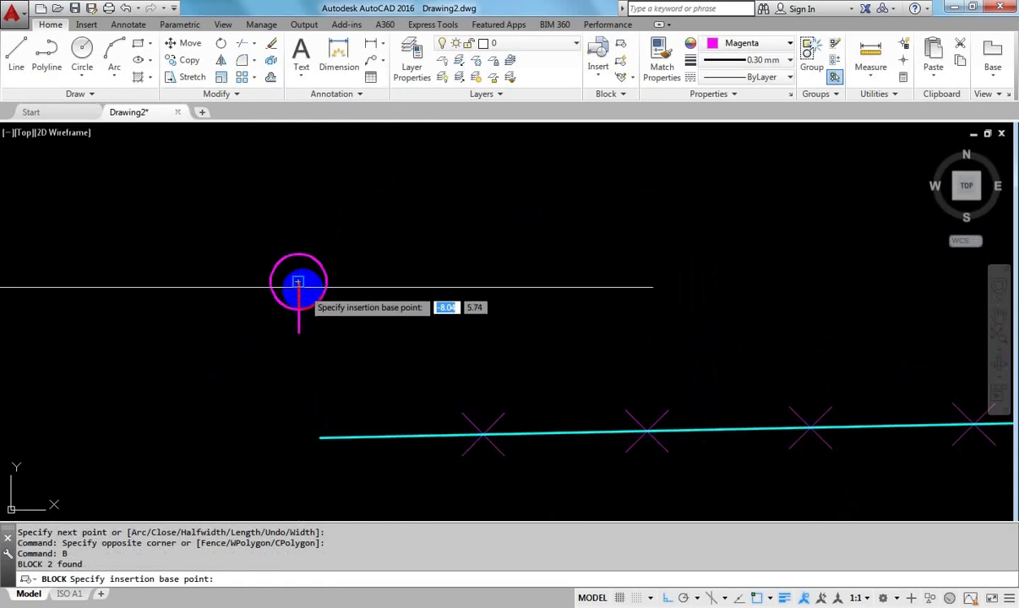
{"action": "left_click", "coordinate": [298, 282]}
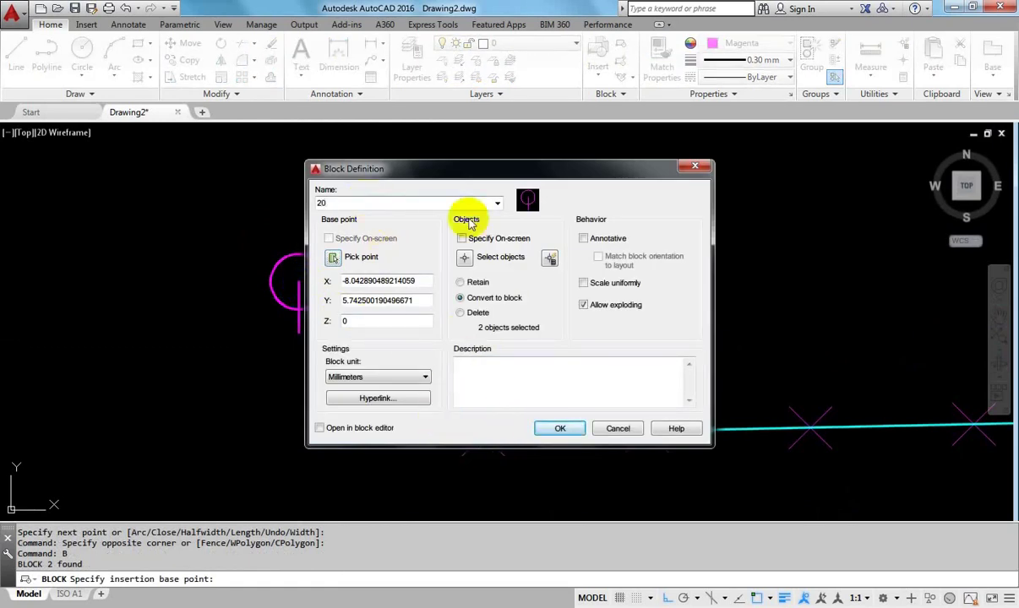
{"action": "left_click", "coordinate": [559, 429]}
Step: Erase all the X point markers along the cyan line
{"action": "middle_click_drag", "start_coordinate": [432, 322], "coordinate": [427, 313]}
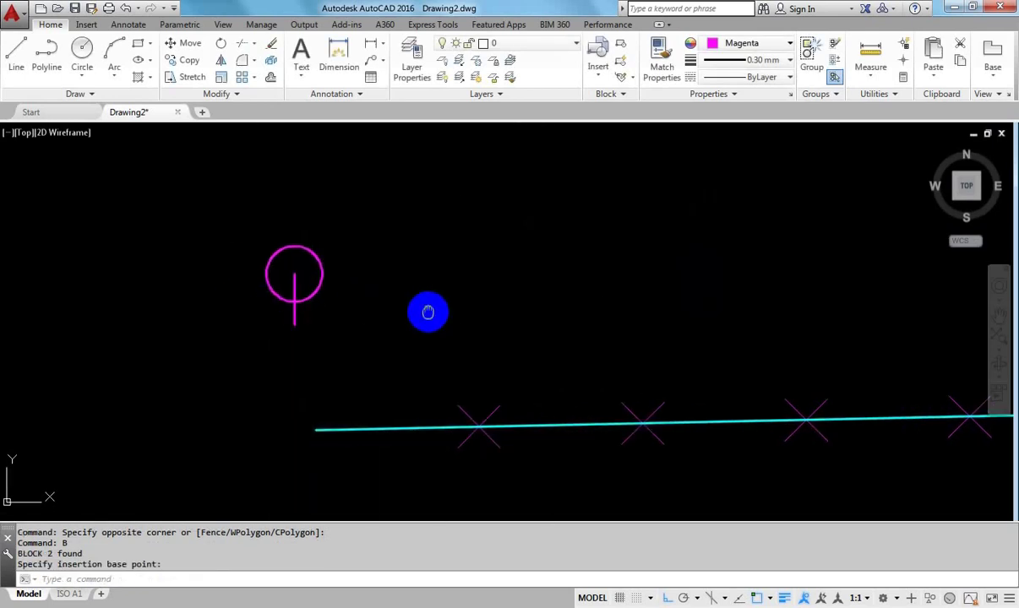
{"action": "scroll", "coordinate": [423, 300], "scroll_direction": "down", "scroll_amount": 2}
{"action": "scroll", "coordinate": [412, 267], "scroll_direction": "down", "scroll_amount": 2}
{"action": "left_click", "coordinate": [407, 250]}
{"action": "left_click", "coordinate": [510, 322]}
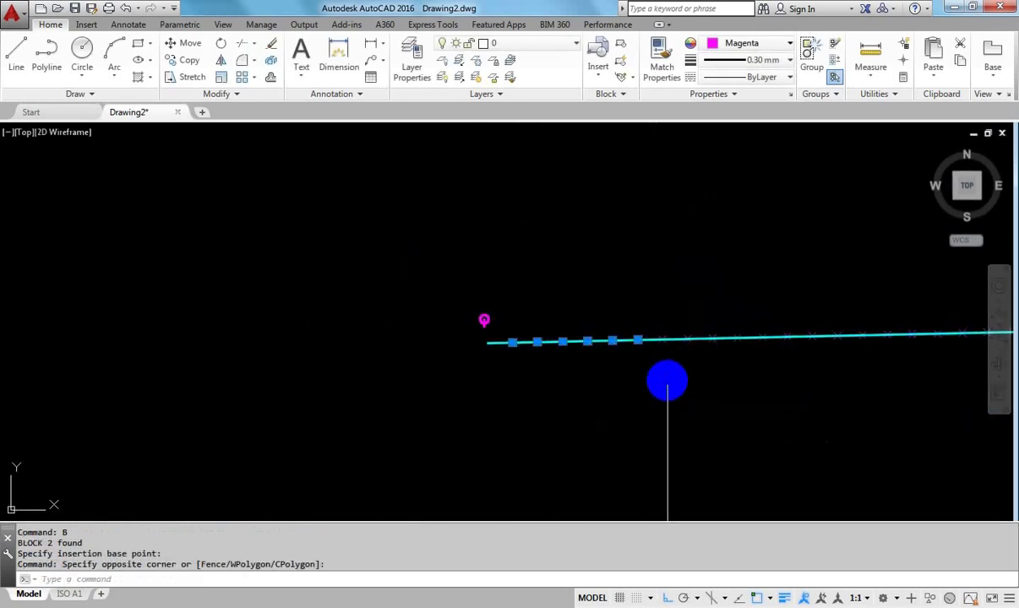
{"action": "scroll", "coordinate": [366, 326], "scroll_direction": "down", "scroll_amount": 2}
{"action": "key", "text": "Delete"}
{"action": "scroll", "coordinate": [343, 237], "scroll_direction": "down", "scroll_amount": 2}
{"action": "left_click", "coordinate": [444, 319]}
{"action": "left_click", "coordinate": [592, 348]}
{"action": "key", "text": "Delete"}
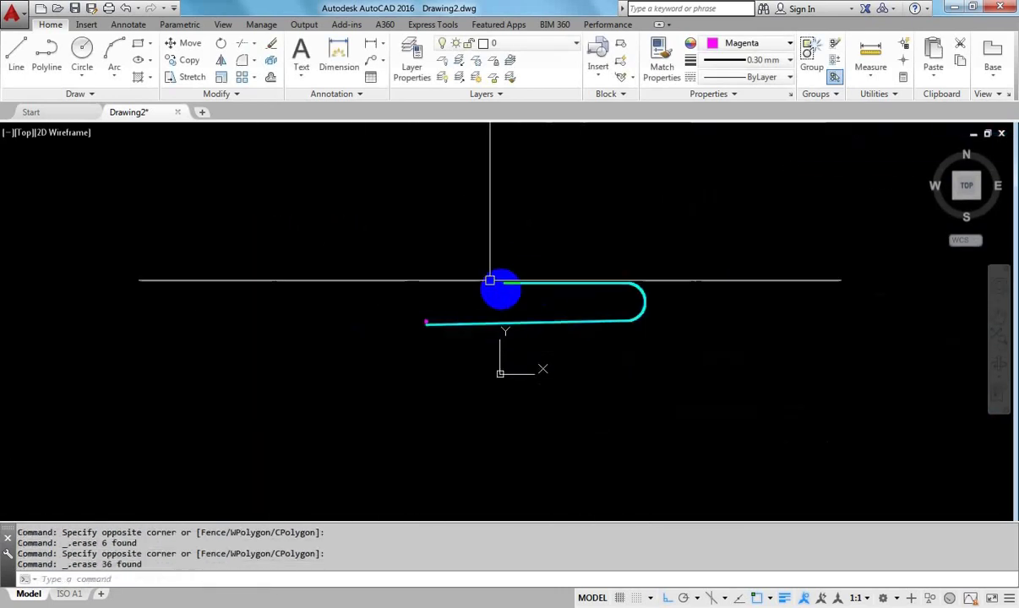
{"action": "left_click", "coordinate": [473, 236]}
{"action": "left_click", "coordinate": [592, 317]}
{"action": "key", "text": "Delete"}
{"action": "scroll", "coordinate": [480, 339], "scroll_direction": "up", "scroll_amount": 3}
Step: Cancel the active command and pan to the circle and the cyan line's left end
{"action": "scroll", "coordinate": [565, 353], "scroll_direction": "down", "scroll_amount": 3}
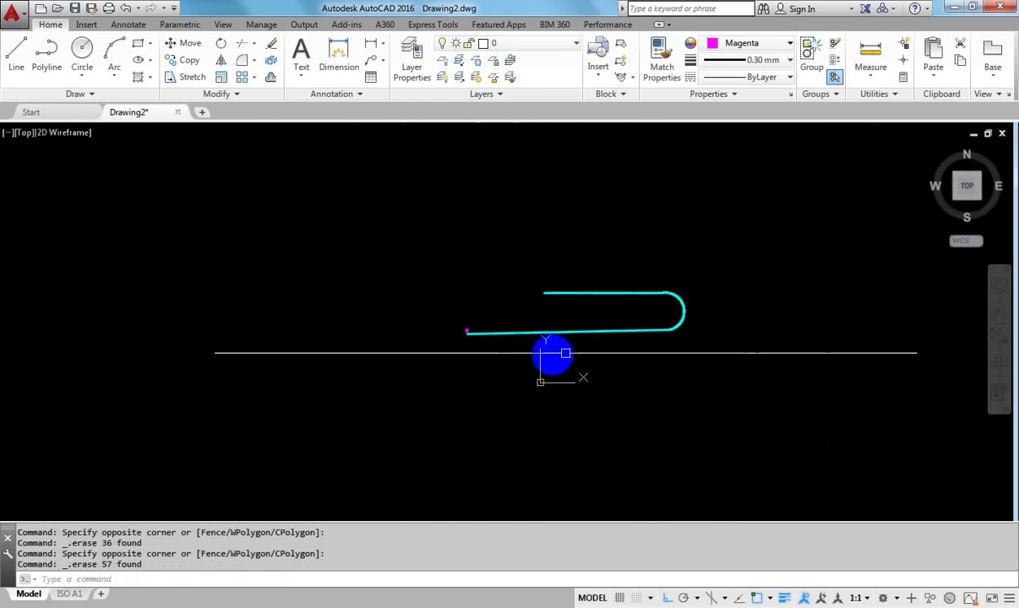
{"action": "scroll", "coordinate": [565, 353], "scroll_direction": "up", "scroll_amount": 3}
{"action": "scroll", "coordinate": [840, 312], "scroll_direction": "up", "scroll_amount": 2}
{"action": "scroll", "coordinate": [371, 401], "scroll_direction": "down", "scroll_amount": 4}
{"action": "scroll", "coordinate": [581, 347], "scroll_direction": "up", "scroll_amount": 3}
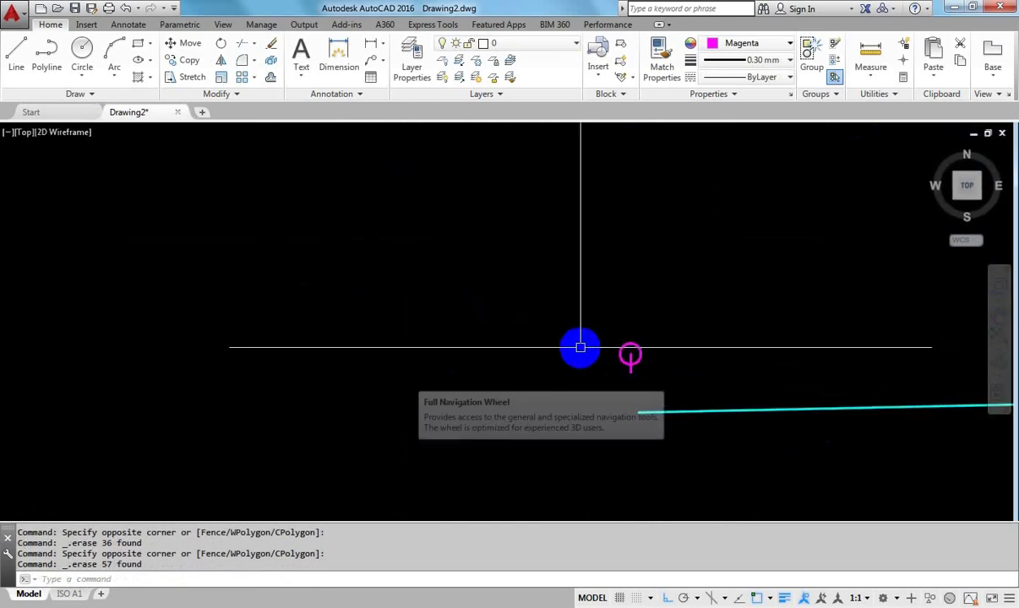
{"action": "scroll", "coordinate": [581, 347], "scroll_direction": "up", "scroll_amount": 3}
{"action": "key", "text": "Escape"}
{"action": "middle_click_drag", "start_coordinate": [388, 359], "coordinate": [357, 382]}
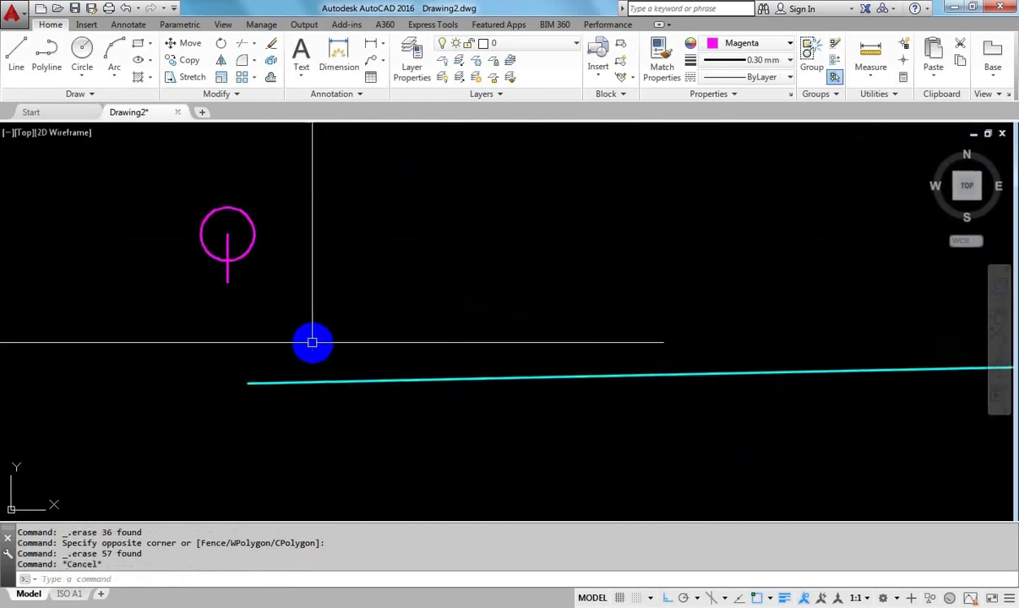
Step: Divide the cyan polyline into 75 segments with aligned copies of block 20 using DIV
{"action": "type", "text": "DI"}
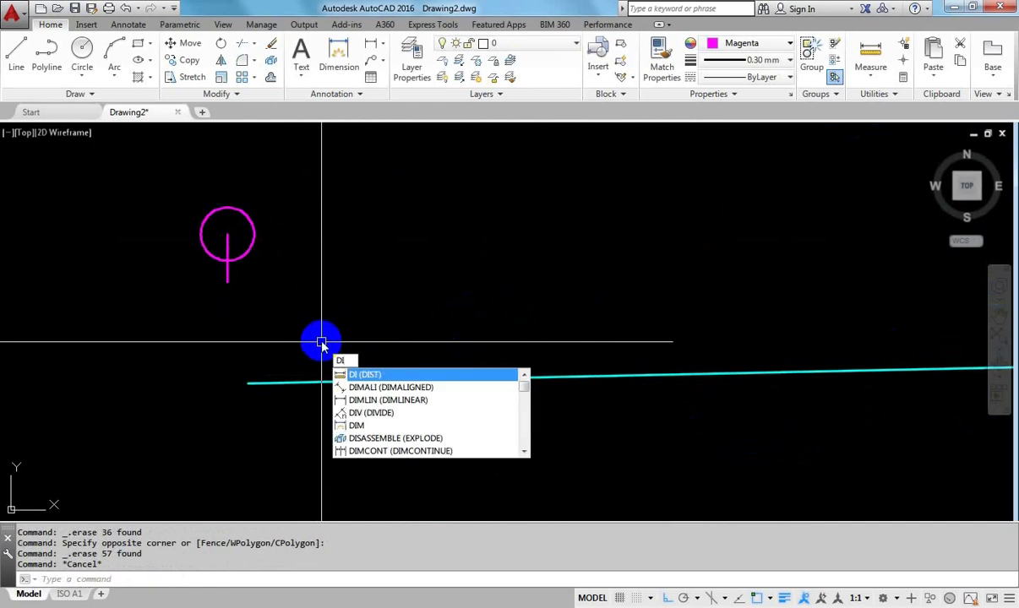
{"action": "type", "text": "V"}
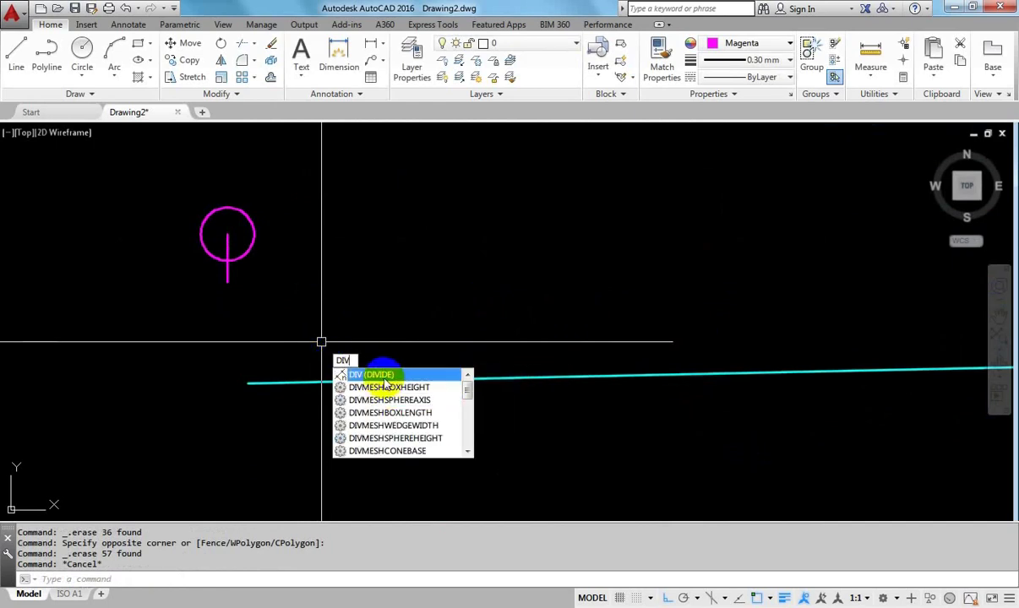
{"action": "key", "text": "Return"}
{"action": "left_click", "coordinate": [282, 381]}
{"action": "type", "text": "b"}
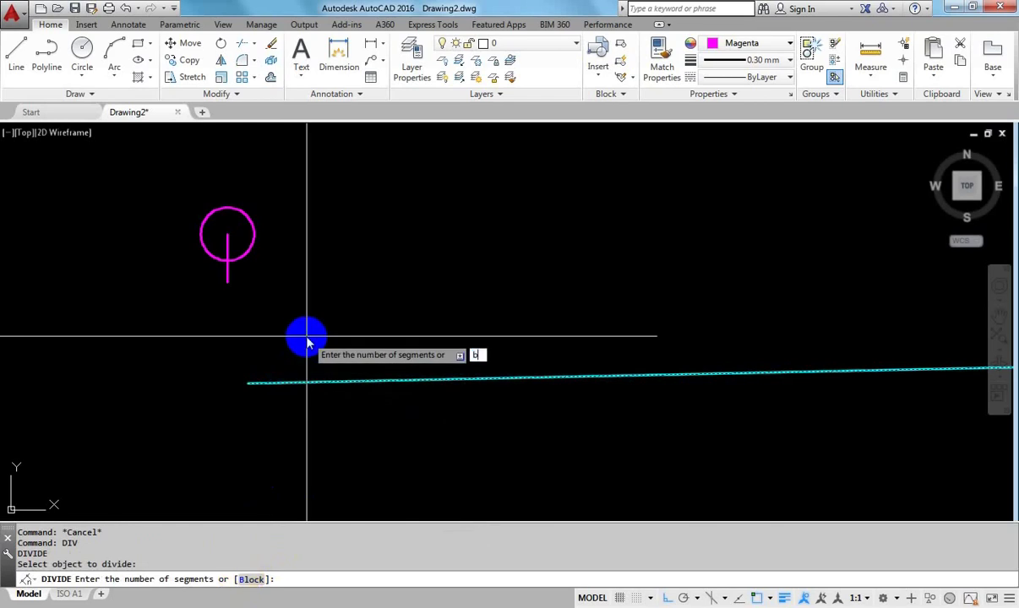
{"action": "key", "text": "Return"}
{"action": "type", "text": "20"}
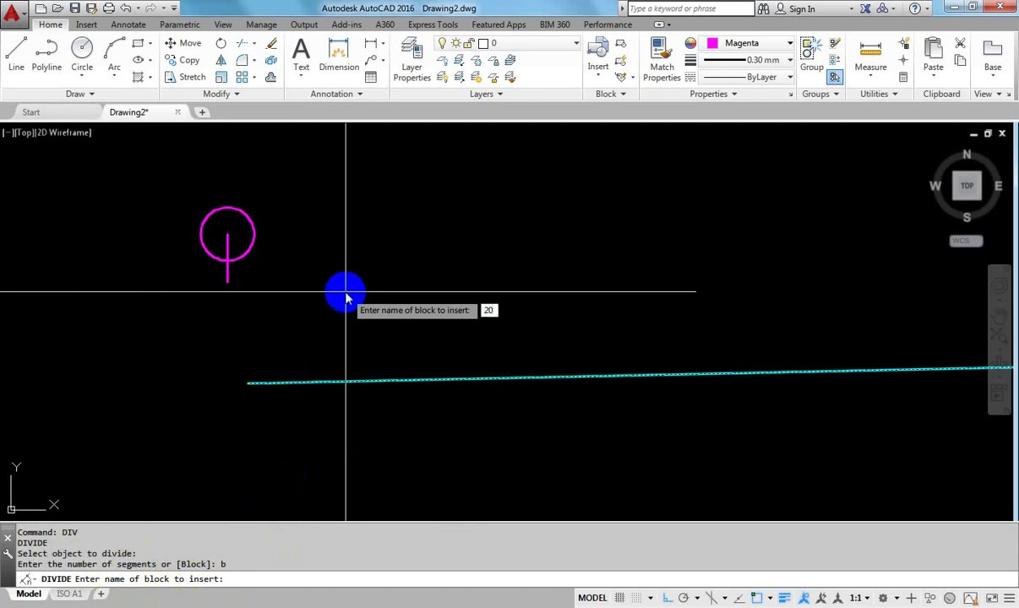
{"action": "key", "text": "Return"}
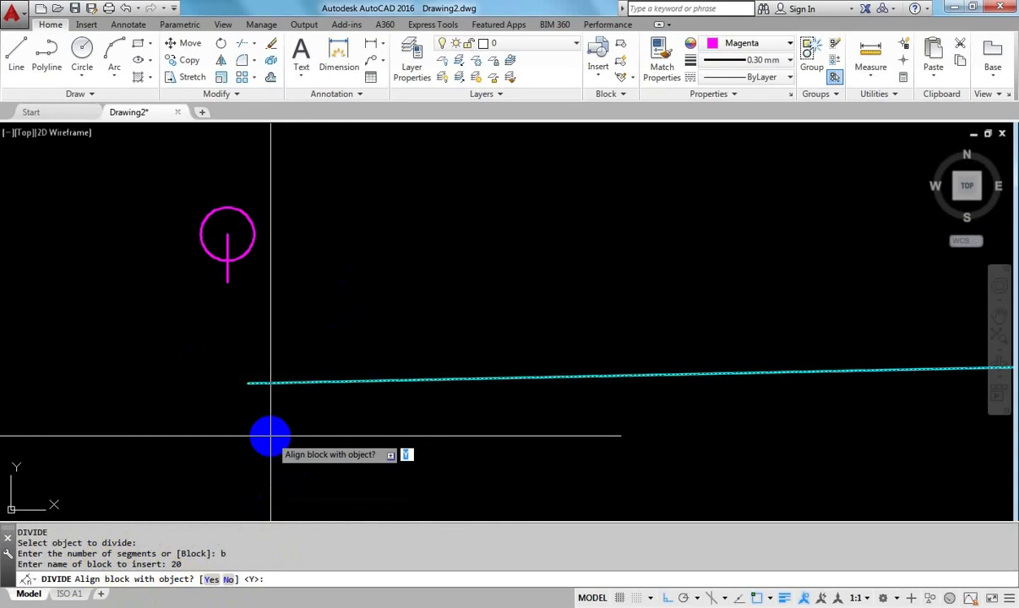
{"action": "type", "text": "y"}
{"action": "key", "text": "Return"}
{"action": "type", "text": "75"}
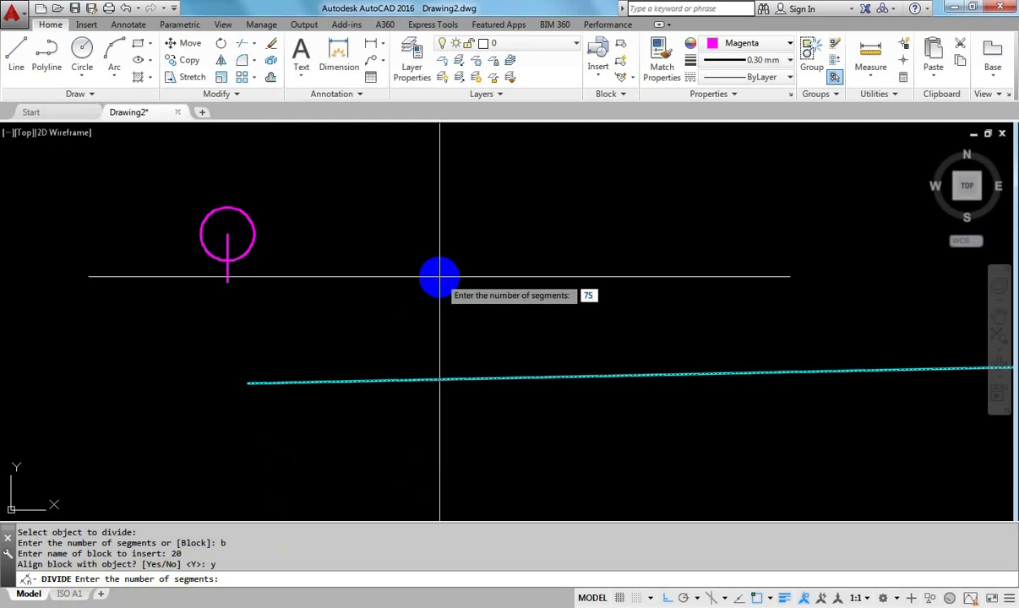
{"action": "key", "text": "Return"}
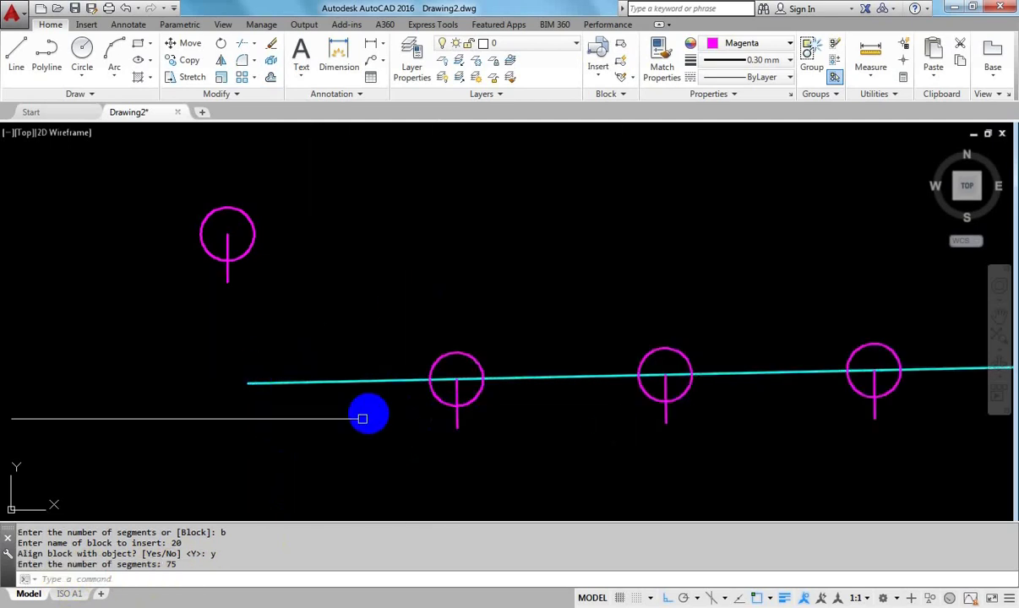
Step: Zoom in closely on the blocks along the polyline's lower line
{"action": "scroll", "coordinate": [491, 371], "scroll_direction": "down", "scroll_amount": 4}
{"action": "middle_click_drag", "start_coordinate": [491, 371], "coordinate": [267, 389]}
{"action": "scroll", "coordinate": [266, 389], "scroll_direction": "down", "scroll_amount": 2}
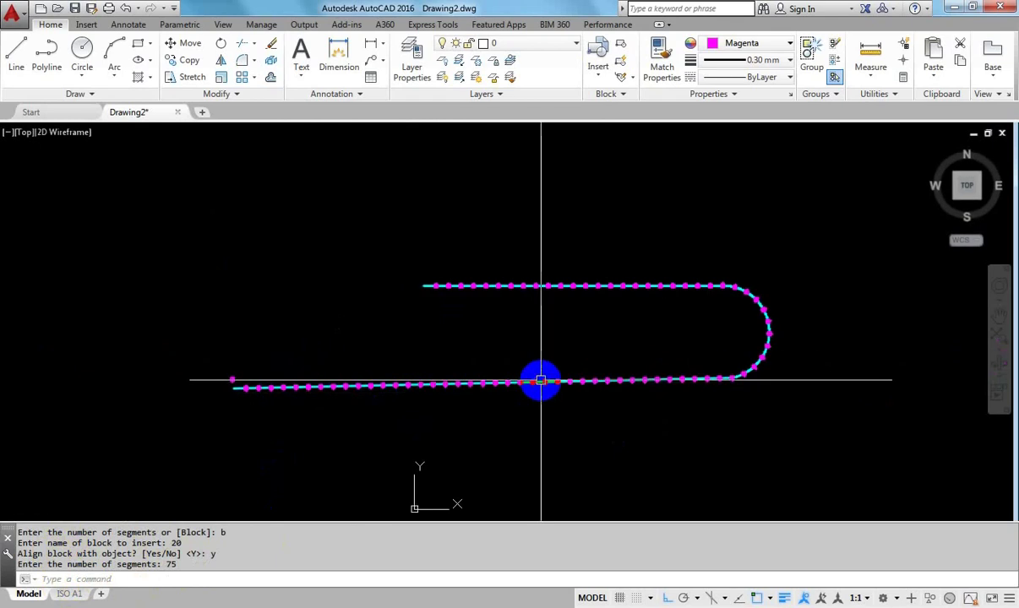
{"action": "middle_click_drag", "start_coordinate": [539, 380], "coordinate": [491, 358]}
{"action": "scroll", "coordinate": [491, 358], "scroll_direction": "up", "scroll_amount": 2}
{"action": "middle_click_drag", "start_coordinate": [483, 307], "coordinate": [417, 284]}
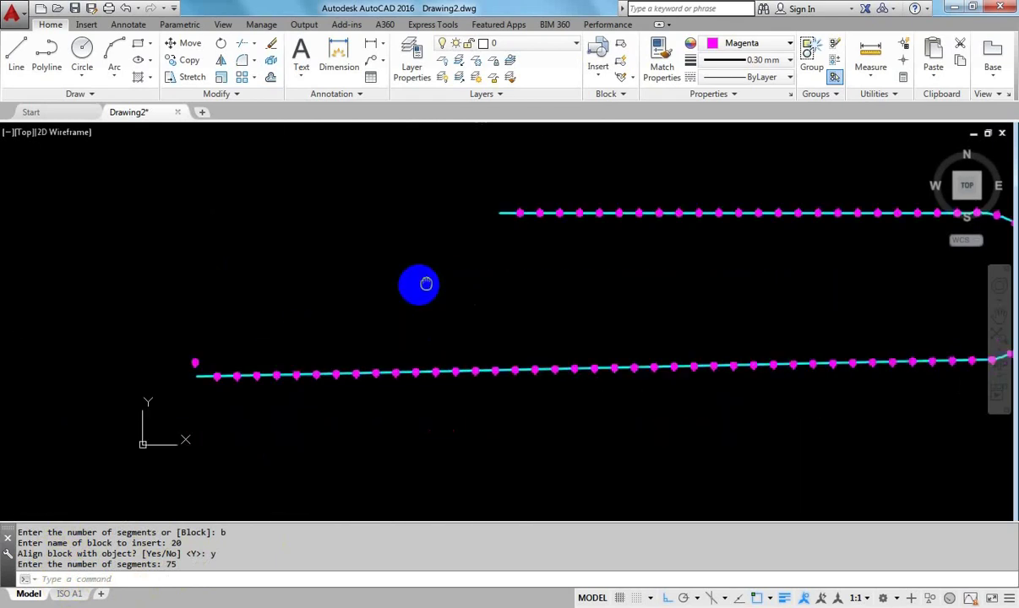
{"action": "scroll", "coordinate": [210, 397], "scroll_direction": "up", "scroll_amount": 3}
{"action": "scroll", "coordinate": [210, 397], "scroll_direction": "up", "scroll_amount": 2}
{"action": "scroll", "coordinate": [307, 359], "scroll_direction": "up", "scroll_amount": 2}
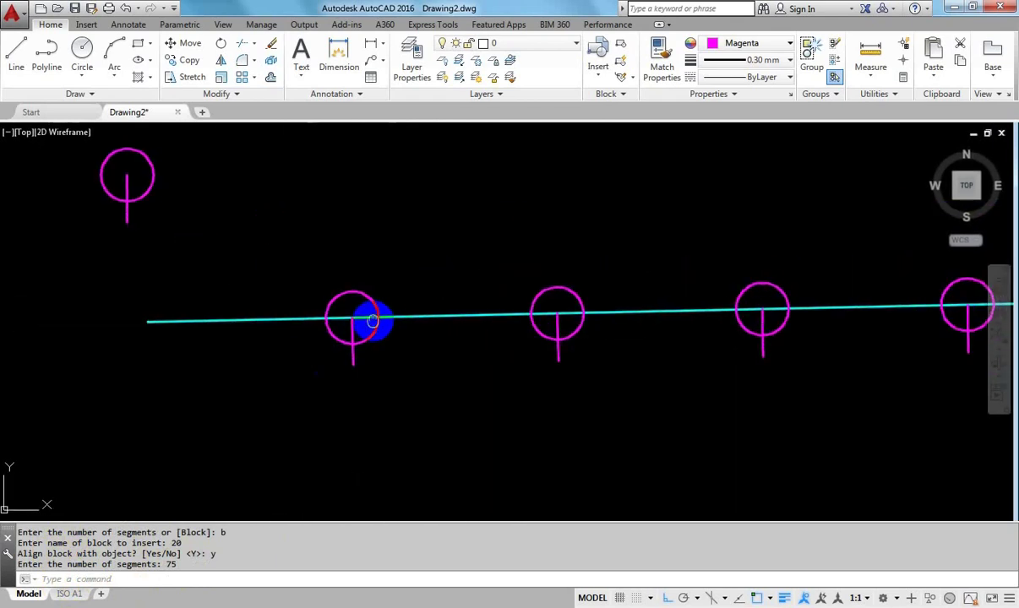
{"action": "middle_click_drag", "start_coordinate": [371, 316], "coordinate": [264, 348]}
{"action": "left_click", "coordinate": [371, 43]}
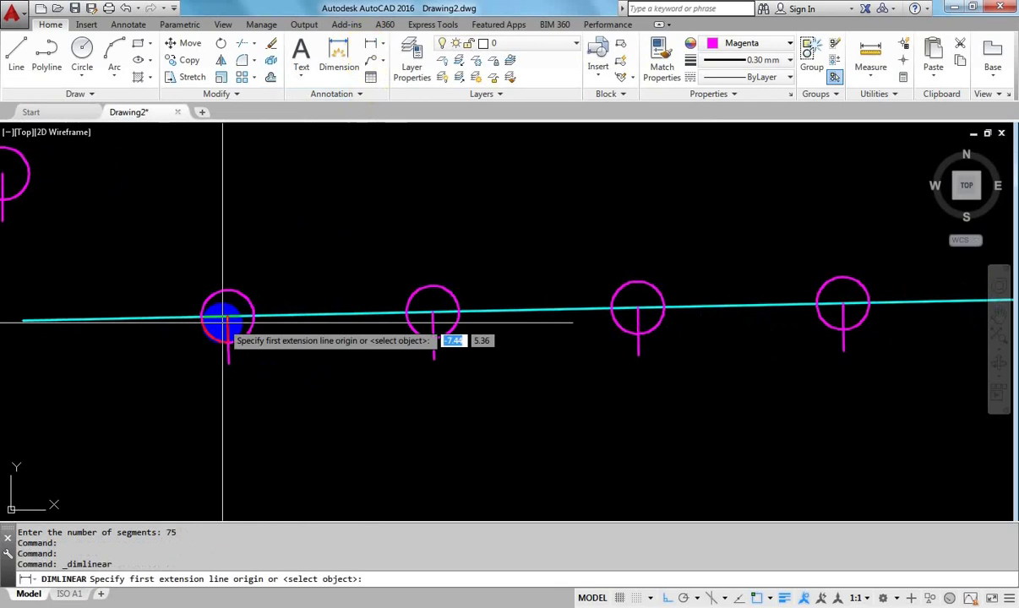
{"action": "left_click", "coordinate": [228, 317]}
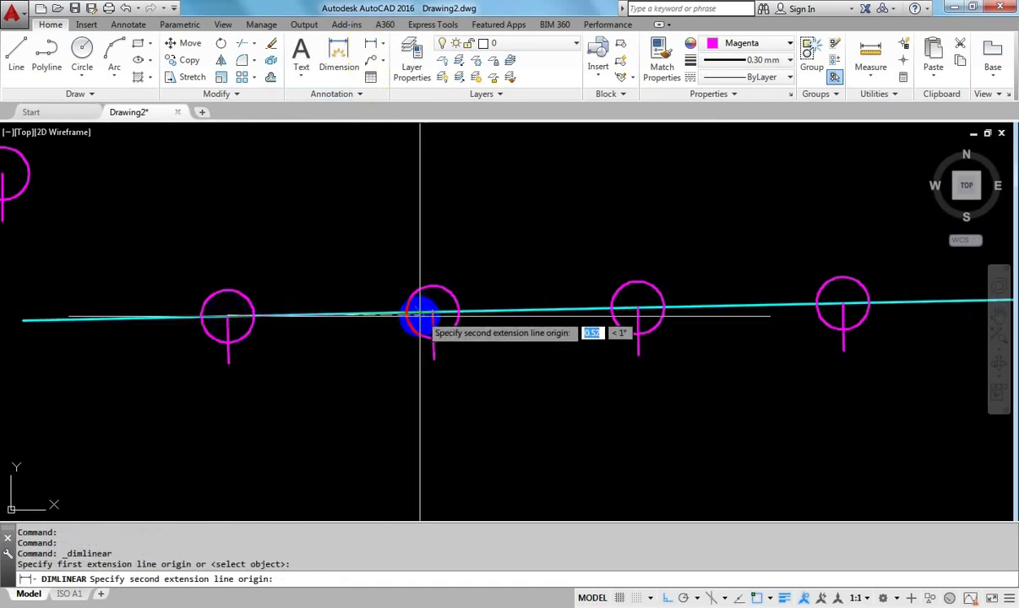
{"action": "scroll", "coordinate": [418, 314], "scroll_direction": "up", "scroll_amount": 4}
{"action": "key", "text": "Escape"}
Step: Dimension the spacing between two neighbouring blocks as 0.55, placed above the part
{"action": "scroll", "coordinate": [440, 317], "scroll_direction": "down", "scroll_amount": 4}
{"action": "middle_click_drag", "start_coordinate": [619, 308], "coordinate": [514, 347]}
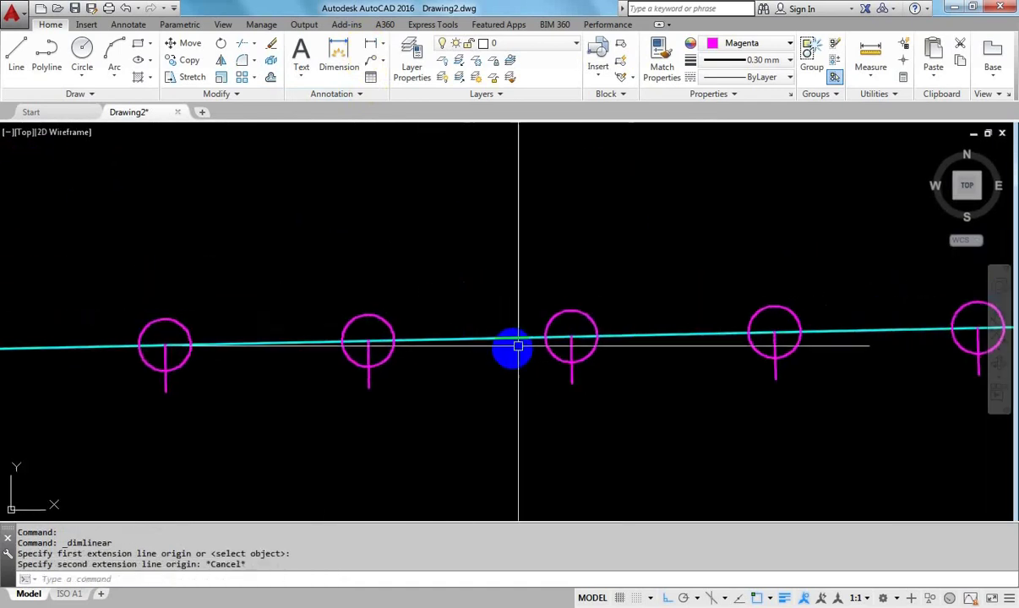
{"action": "key", "text": "Return"}
{"action": "left_click", "coordinate": [369, 347]}
{"action": "left_click", "coordinate": [571, 338]}
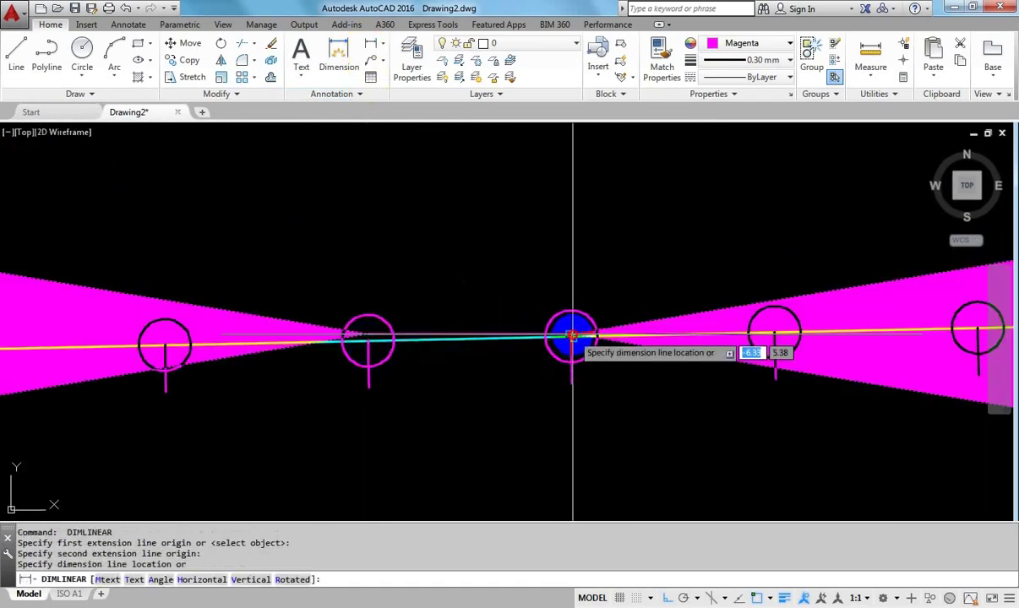
{"action": "scroll", "coordinate": [511, 279], "scroll_direction": "up", "scroll_amount": 3}
{"action": "scroll", "coordinate": [511, 278], "scroll_direction": "down", "scroll_amount": 3}
{"action": "scroll", "coordinate": [514, 269], "scroll_direction": "down", "scroll_amount": 2}
{"action": "left_click", "coordinate": [473, 257]}
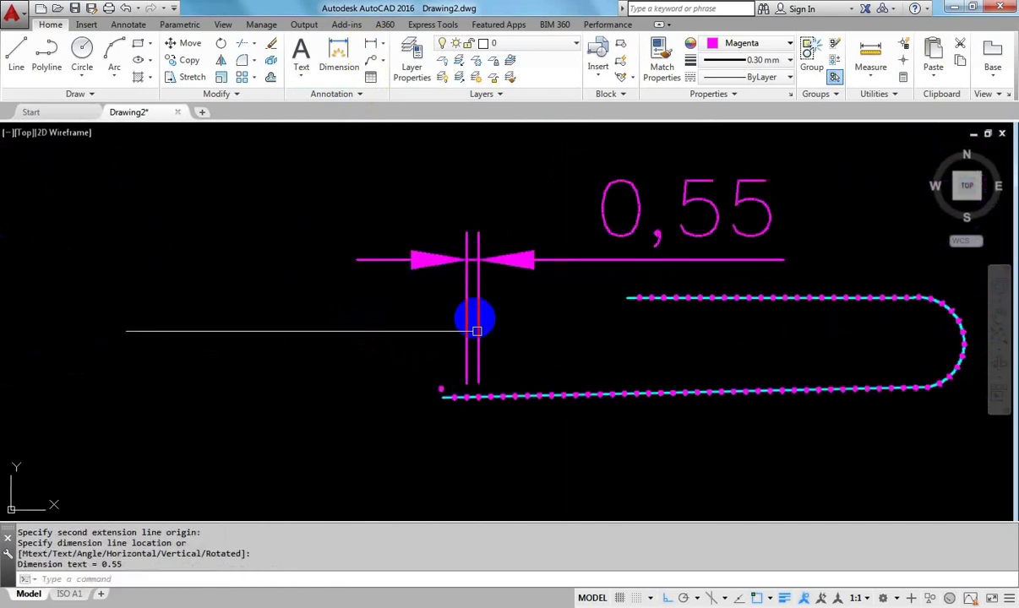
{"action": "scroll", "coordinate": [486, 411], "scroll_direction": "up", "scroll_amount": 4}
{"action": "scroll", "coordinate": [486, 411], "scroll_direction": "up", "scroll_amount": 4}
Step: Add a second 0,55 linear dimension between the next pair of blocks, below the part
{"action": "key", "text": "Return"}
{"action": "left_click", "coordinate": [477, 342]}
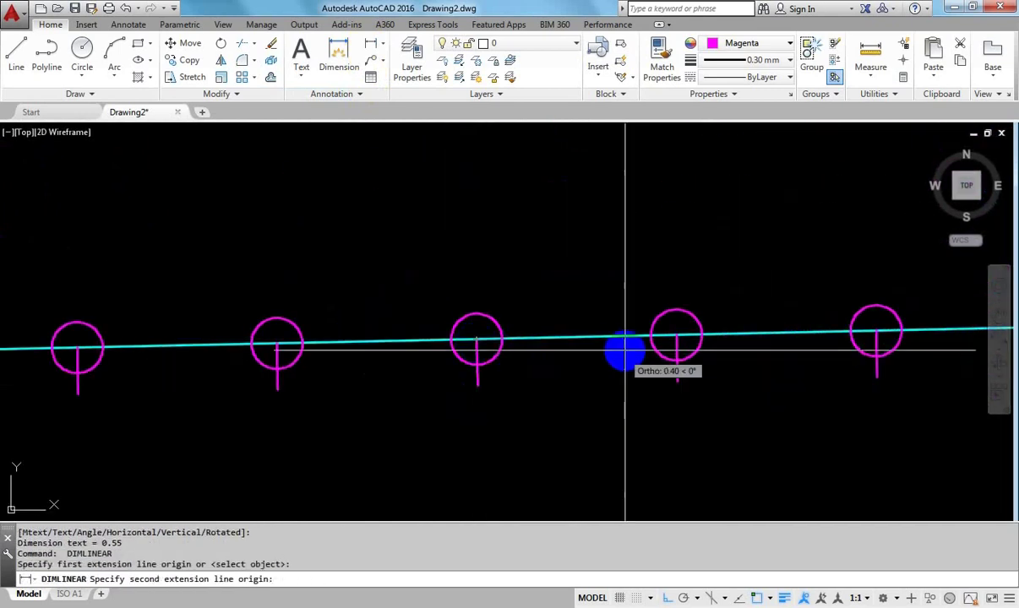
{"action": "left_click", "coordinate": [676, 338]}
{"action": "scroll", "coordinate": [583, 287], "scroll_direction": "up", "scroll_amount": 5}
{"action": "scroll", "coordinate": [585, 371], "scroll_direction": "down", "scroll_amount": 2}
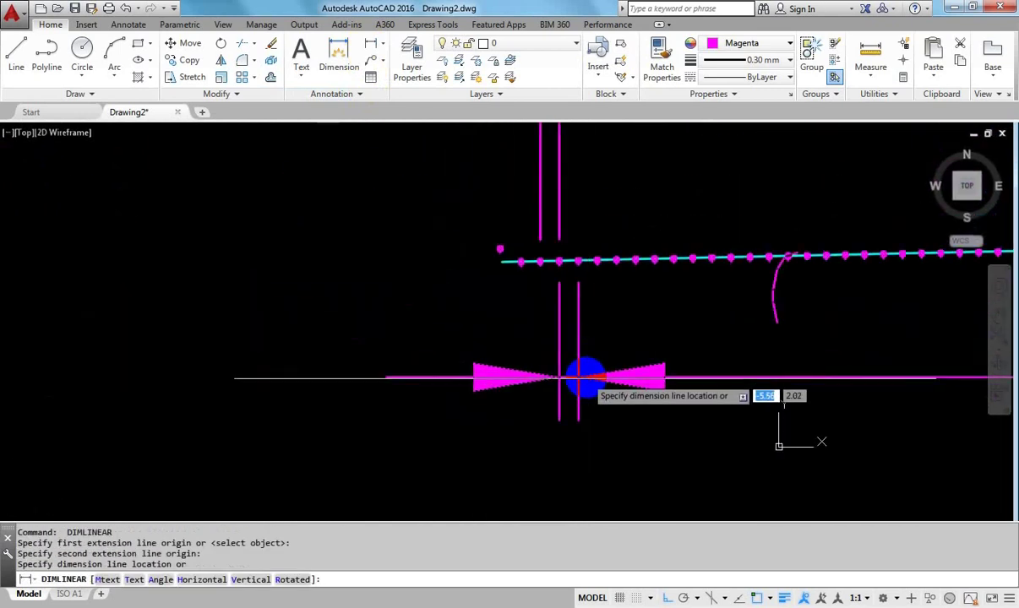
{"action": "scroll", "coordinate": [565, 423], "scroll_direction": "down", "scroll_amount": 3}
{"action": "scroll", "coordinate": [466, 322], "scroll_direction": "up", "scroll_amount": 2}
{"action": "left_click", "coordinate": [478, 319]}
{"action": "key", "text": "Escape"}
Step: Delete both 0,55 spacing dimensions
{"action": "scroll", "coordinate": [474, 342], "scroll_direction": "down", "scroll_amount": 2}
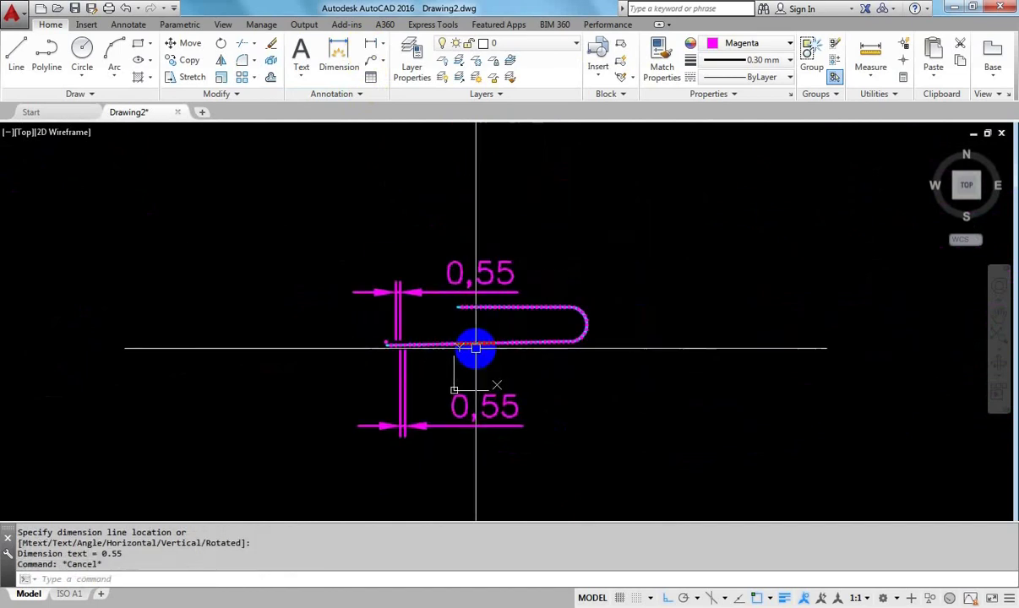
{"action": "left_click", "coordinate": [491, 274]}
{"action": "key", "text": "Delete"}
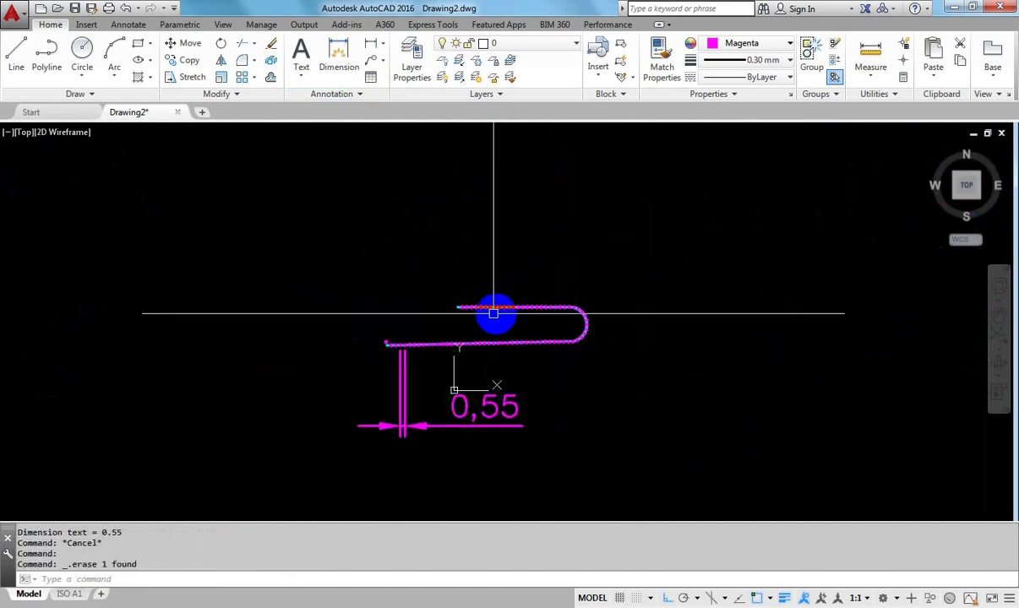
{"action": "scroll", "coordinate": [392, 393], "scroll_direction": "up", "scroll_amount": 4}
{"action": "left_click", "coordinate": [355, 370]}
{"action": "key", "text": "Delete"}
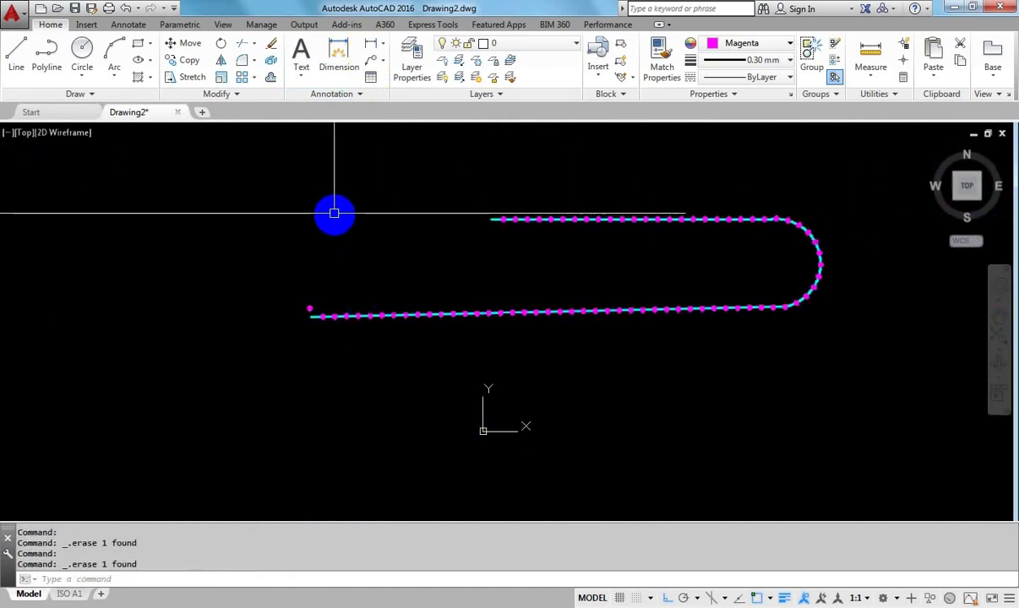
Step: Window-select and delete the block copies along the polyline in two batches, 40 then 33
{"action": "left_click", "coordinate": [333, 211]}
{"action": "left_click", "coordinate": [652, 362]}
{"action": "key", "text": "Delete"}
{"action": "middle_click_drag", "start_coordinate": [575, 241], "coordinate": [455, 279]}
{"action": "left_click", "coordinate": [463, 200]}
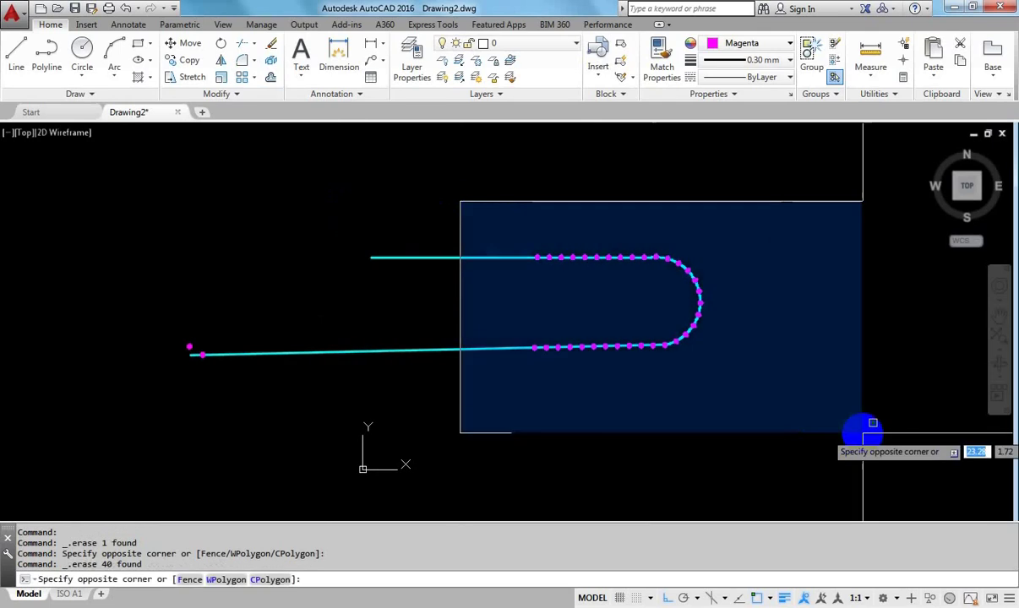
{"action": "left_click", "coordinate": [862, 427]}
{"action": "key", "text": "Delete"}
{"action": "scroll", "coordinate": [148, 354], "scroll_direction": "up", "scroll_amount": 5}
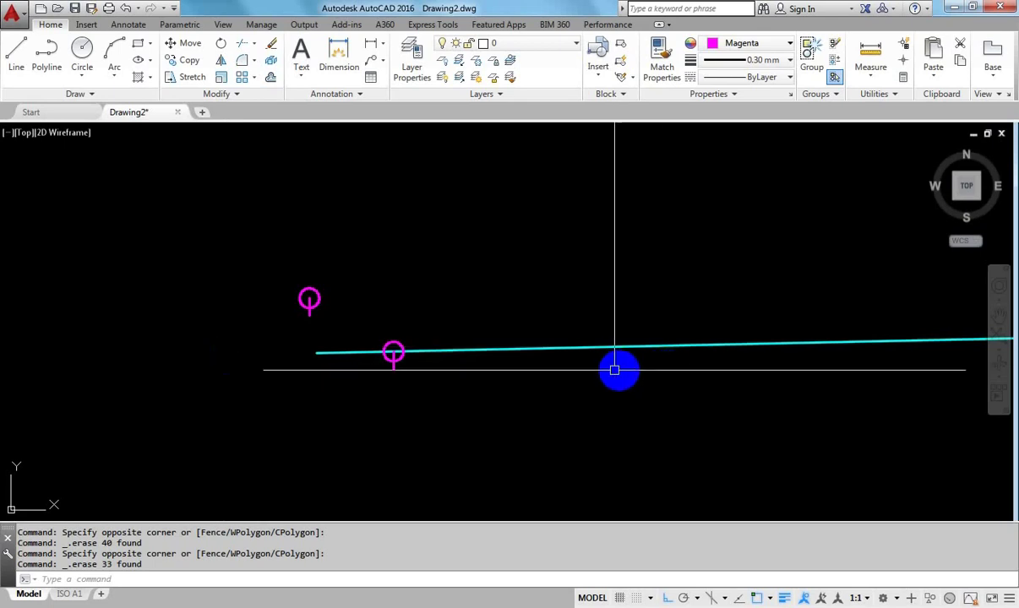
Step: Center the view on the cleaned U-shaped polyline and expand the Draw panel
{"action": "scroll", "coordinate": [614, 368], "scroll_direction": "down", "scroll_amount": 2}
{"action": "mouse_move", "coordinate": [401, 346]}
{"action": "middle_mouse_down"}
{"action": "mouse_move", "coordinate": [502, 405]}
{"action": "mouse_move", "coordinate": [405, 451]}
{"action": "middle_mouse_up"}
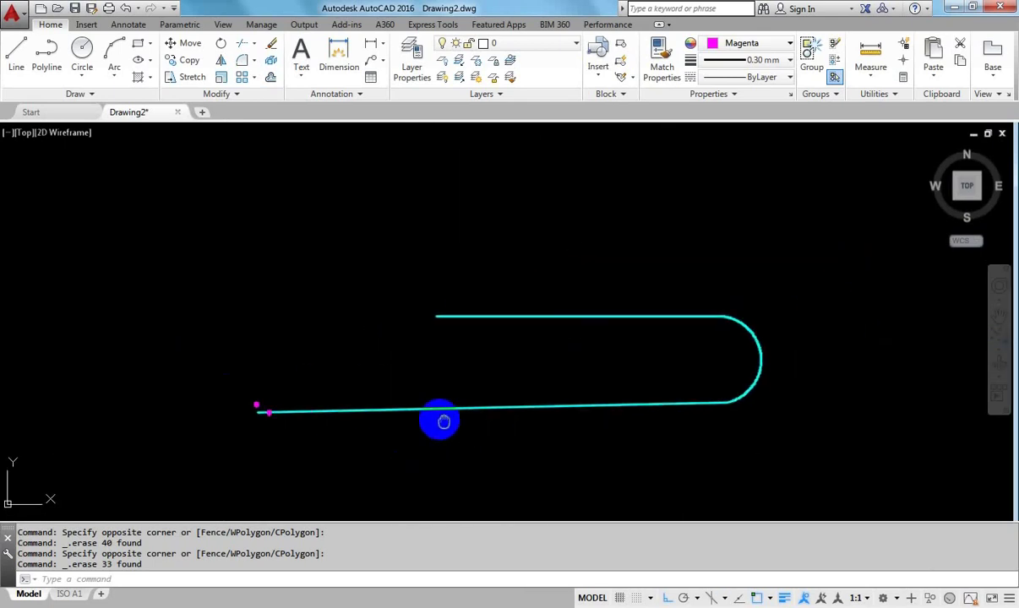
{"action": "middle_click_drag", "start_coordinate": [441, 418], "coordinate": [418, 414]}
{"action": "middle_click_drag", "start_coordinate": [466, 387], "coordinate": [471, 380]}
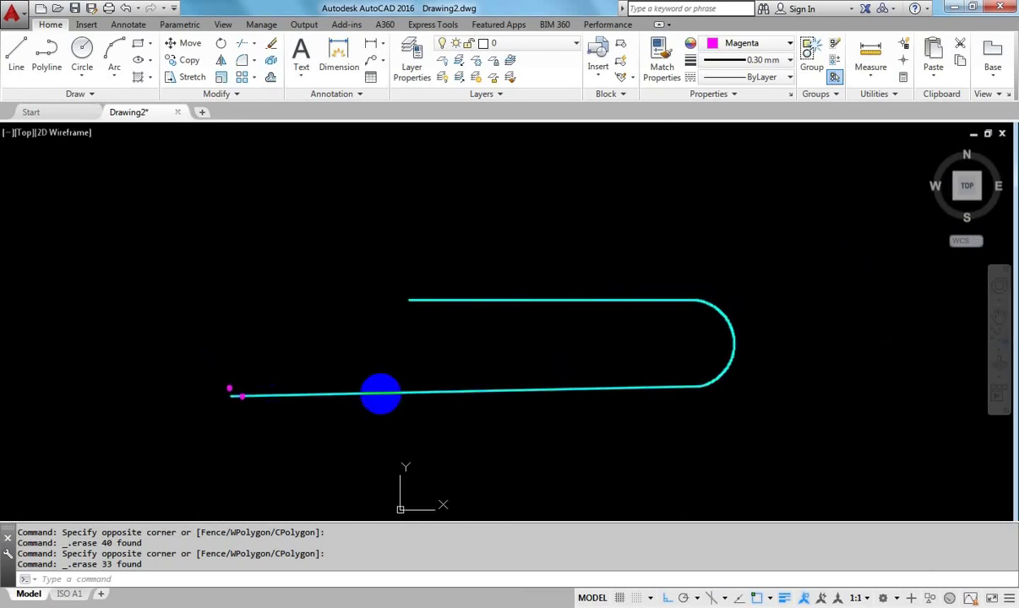
{"action": "middle_click_drag", "start_coordinate": [380, 394], "coordinate": [455, 371]}
{"action": "scroll", "coordinate": [488, 336], "scroll_direction": "up", "scroll_amount": 2}
{"action": "middle_click_drag", "start_coordinate": [487, 335], "coordinate": [479, 356]}
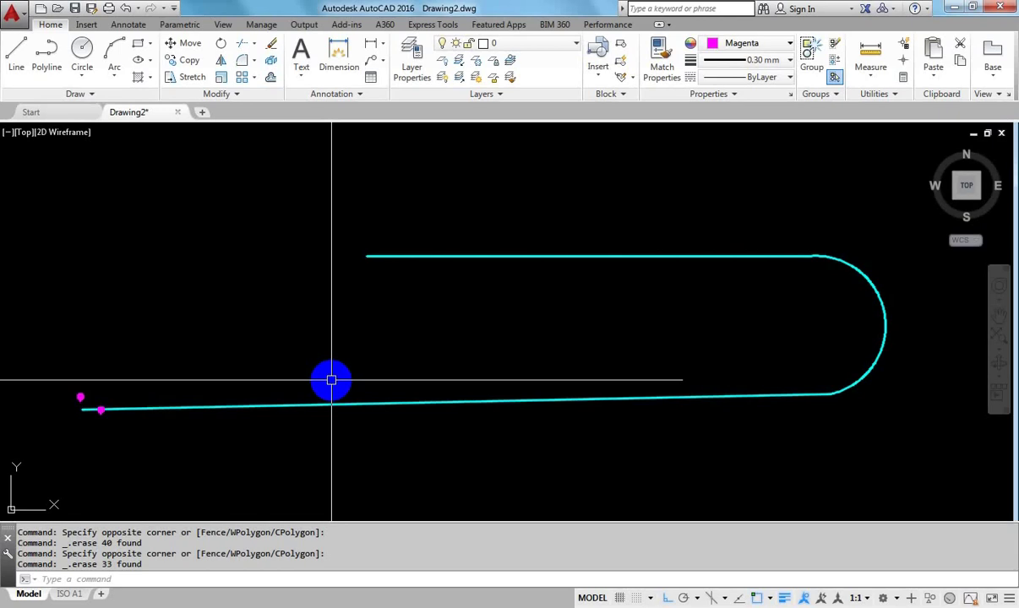
{"action": "middle_click_drag", "start_coordinate": [358, 381], "coordinate": [348, 384]}
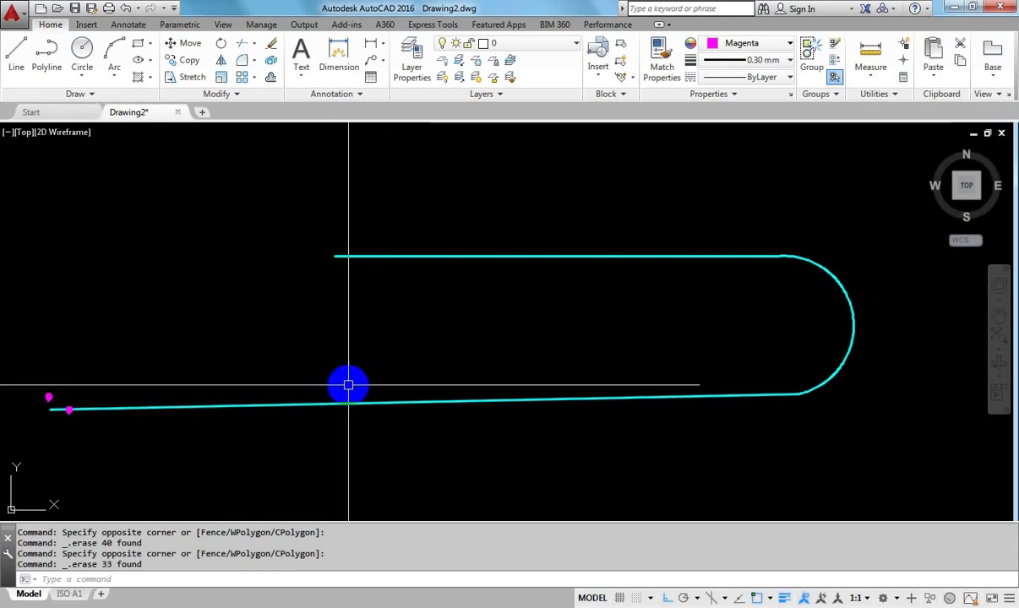
{"action": "scroll", "coordinate": [304, 376], "scroll_direction": "down", "scroll_amount": 4}
{"action": "scroll", "coordinate": [280, 414], "scroll_direction": "up", "scroll_amount": 2}
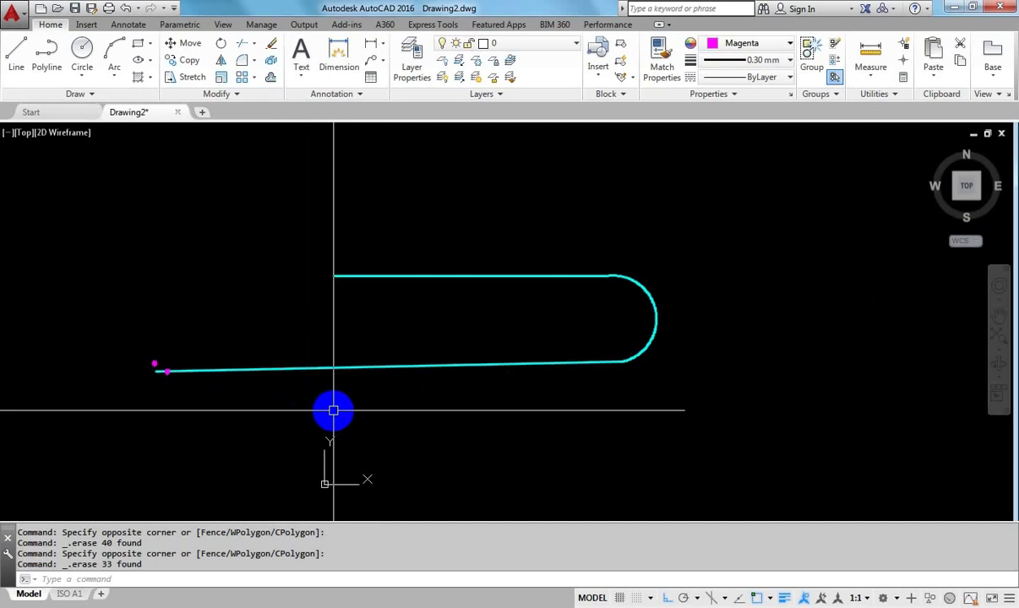
{"action": "middle_click_drag", "start_coordinate": [334, 411], "coordinate": [382, 418]}
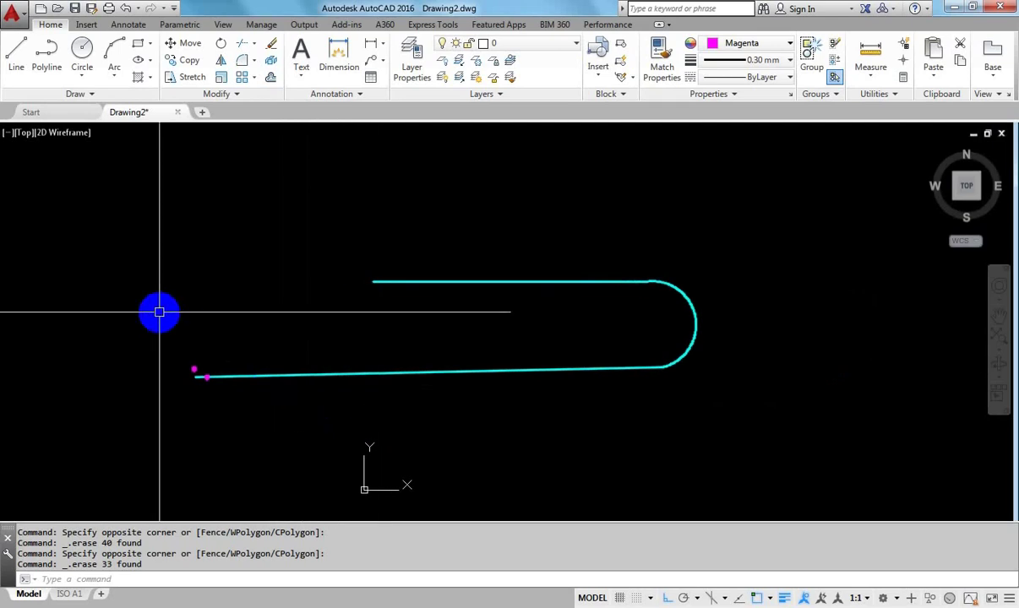
{"action": "middle_click_drag", "start_coordinate": [293, 359], "coordinate": [287, 364]}
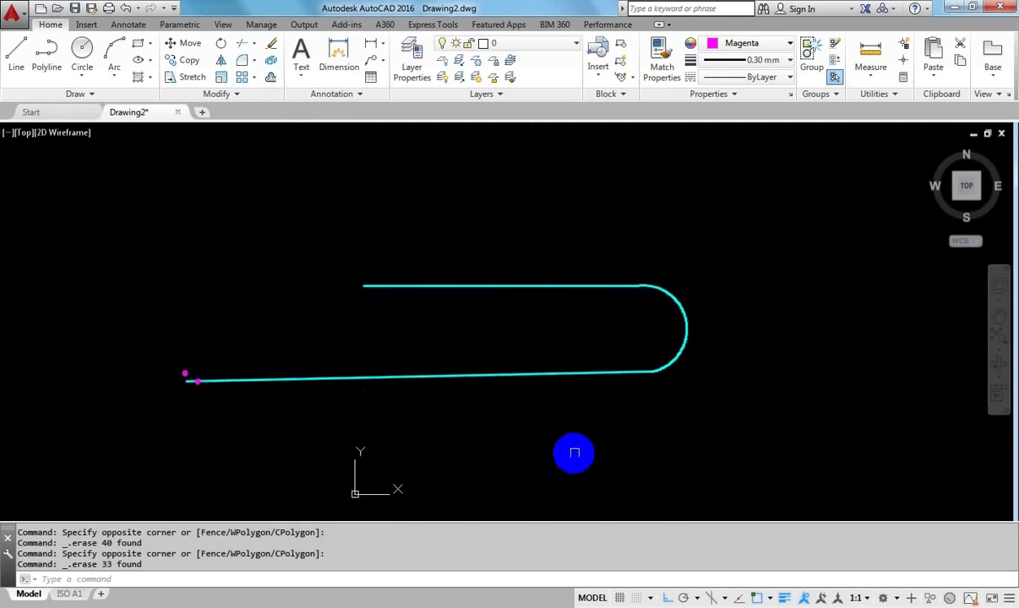
{"action": "left_click", "coordinate": [90, 94]}
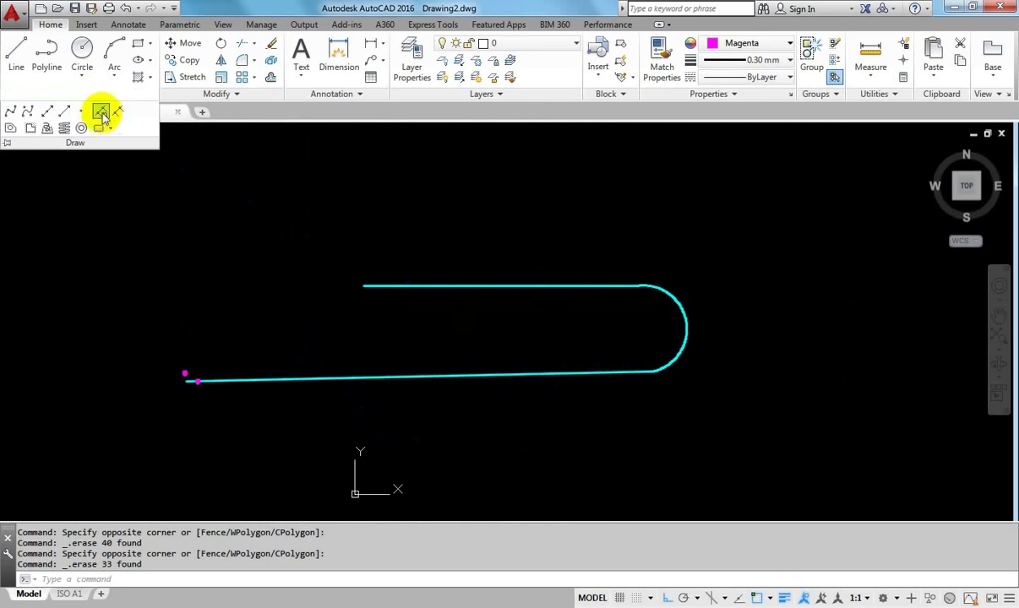